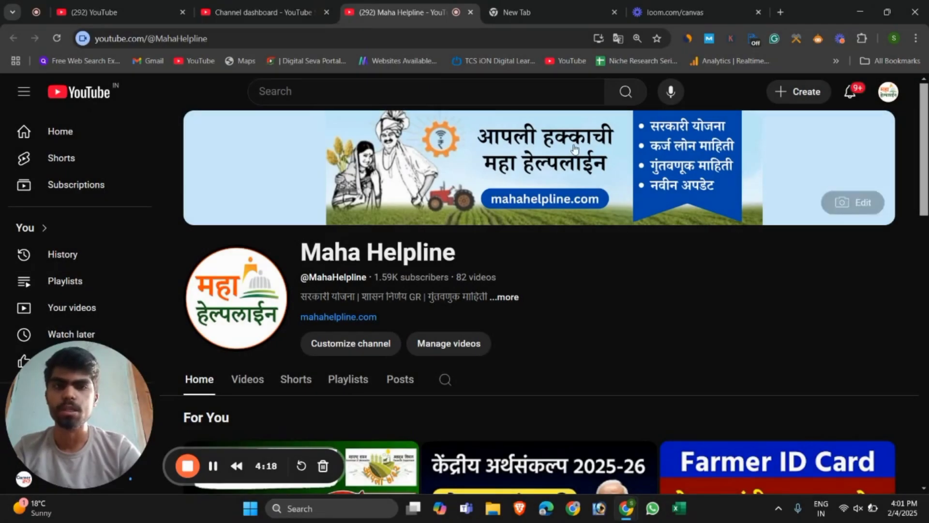
Step: Open the agristack.co website in the empty browser tab
{"action": "left_click", "coordinate": [550, 13]}
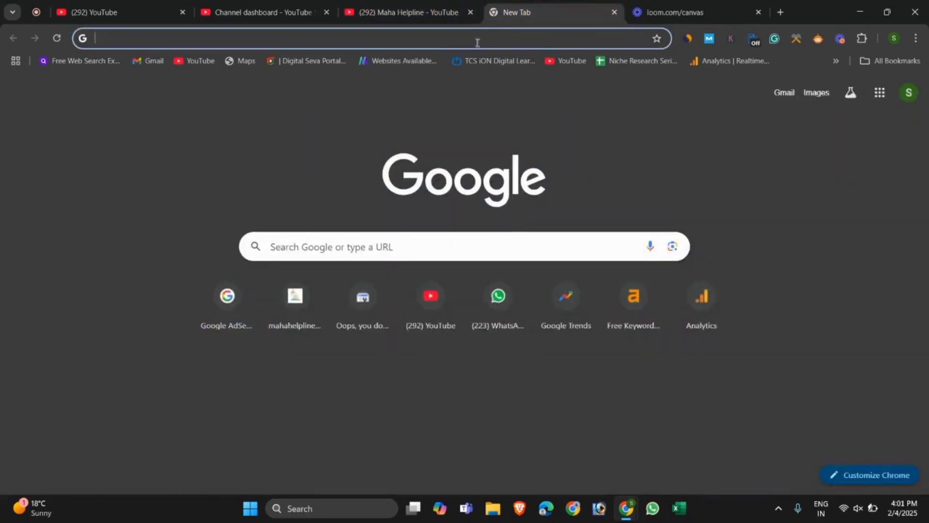
{"action": "type", "text": "agristack"}
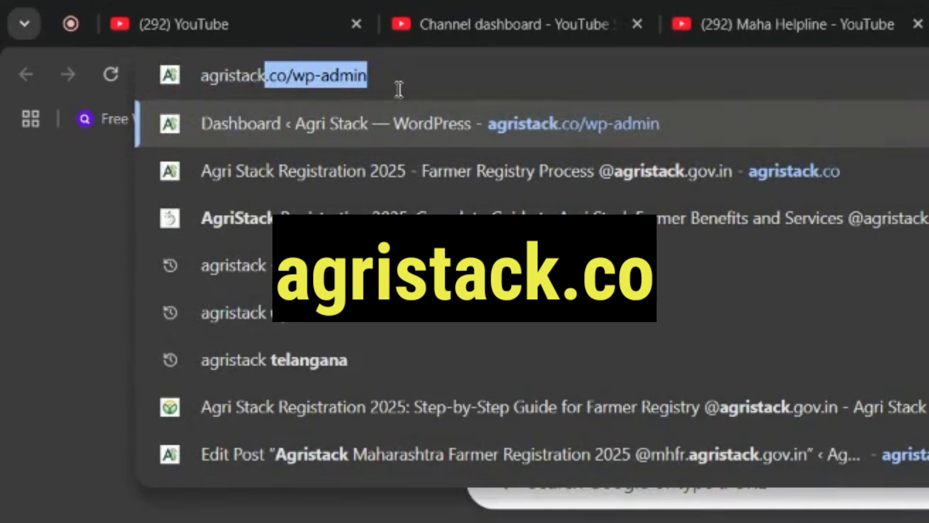
{"action": "key", "text": "BackSpace"}
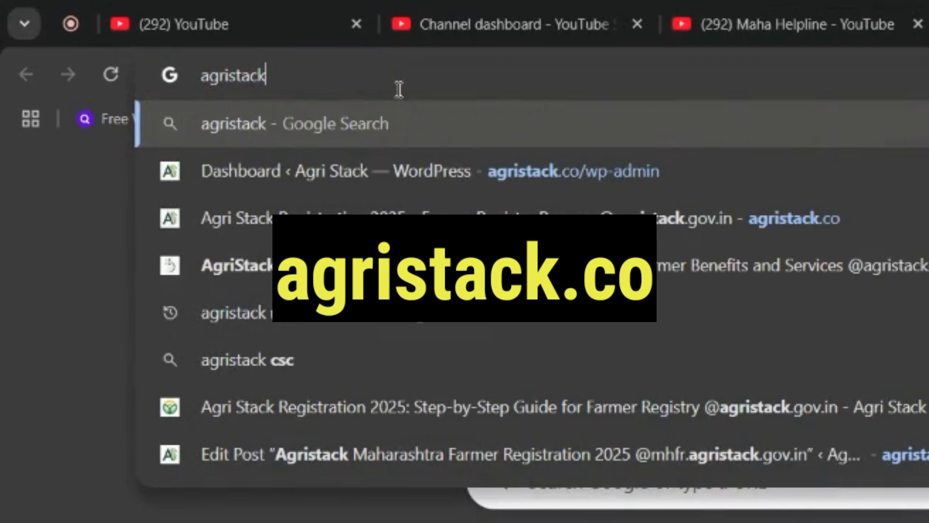
{"action": "type", "text": ".co"}
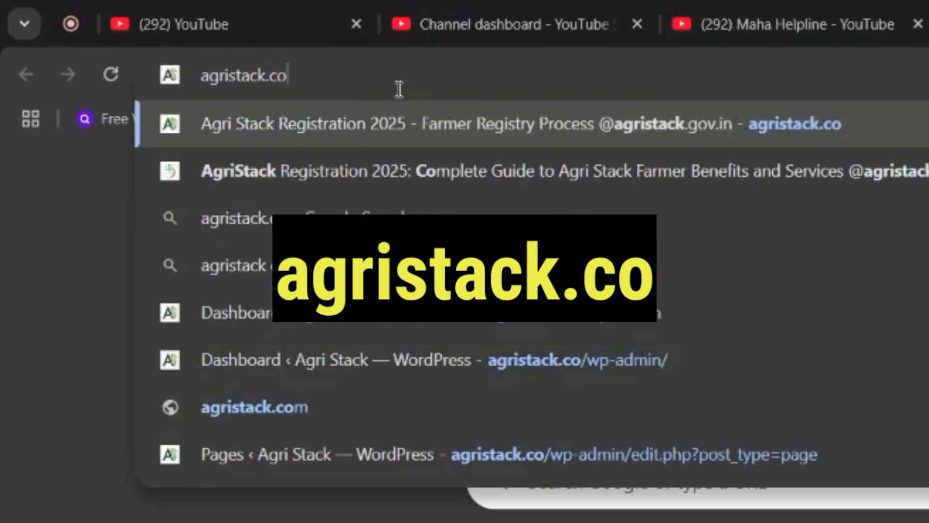
{"action": "key", "text": "Return"}
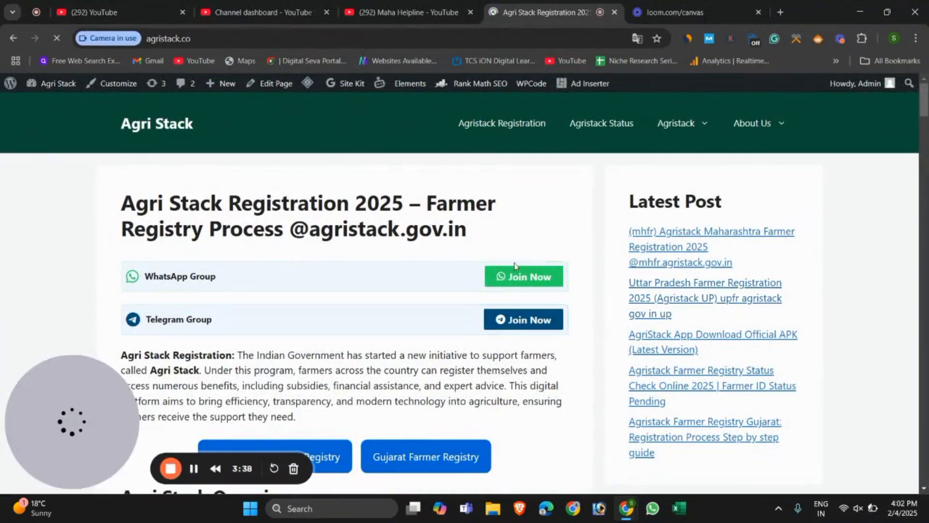
Step: Open the Maharashtra Farmer Registry article from the Agri Stack home page
{"action": "scroll", "coordinate": [503, 230], "scroll_direction": "down", "scroll_amount": 5}
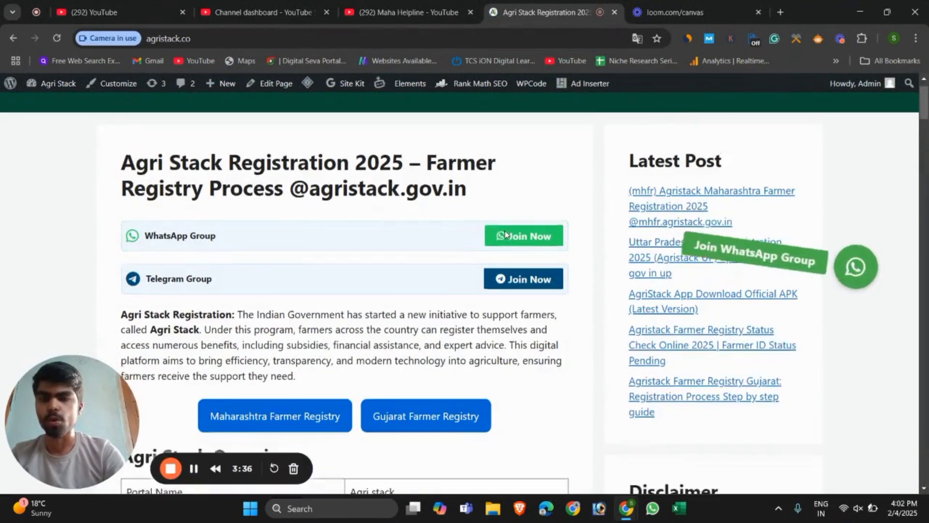
{"action": "scroll", "coordinate": [508, 233], "scroll_direction": "down", "scroll_amount": 2}
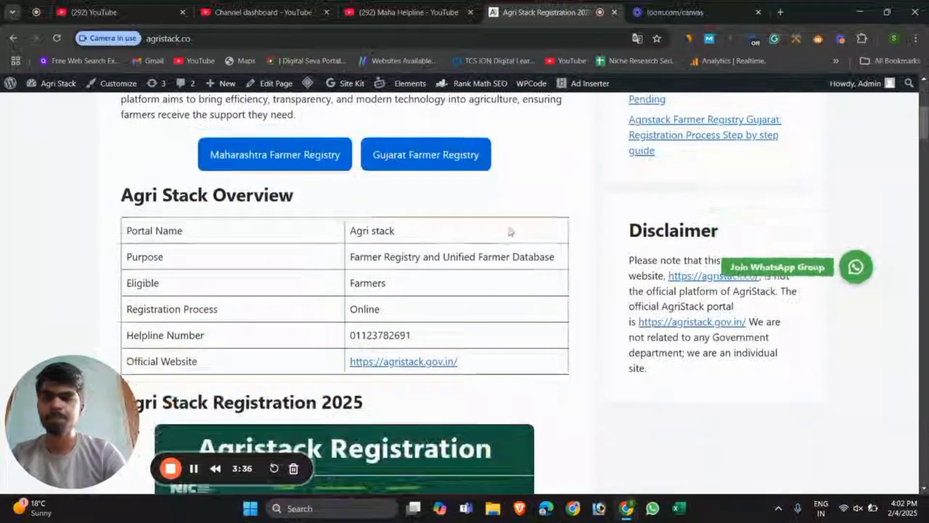
{"action": "left_click", "coordinate": [256, 161]}
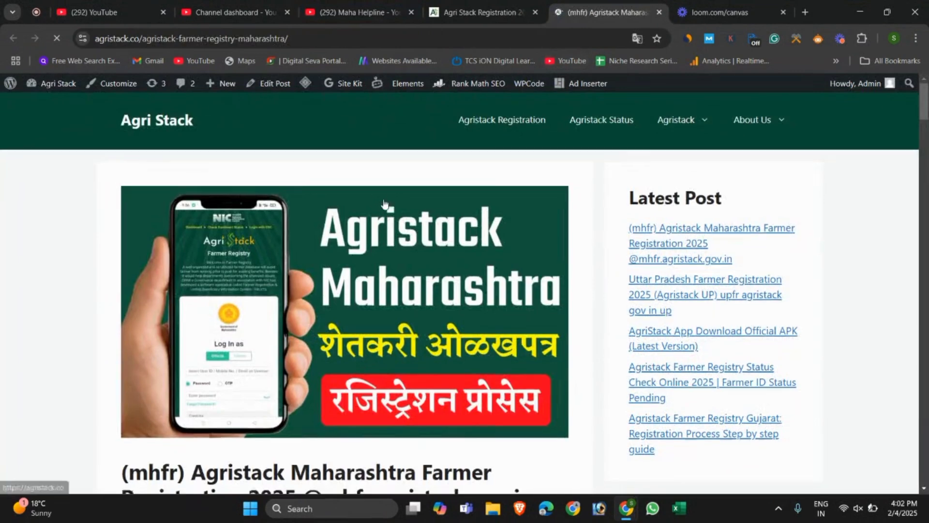
{"action": "scroll", "coordinate": [385, 203], "scroll_direction": "down", "scroll_amount": 1}
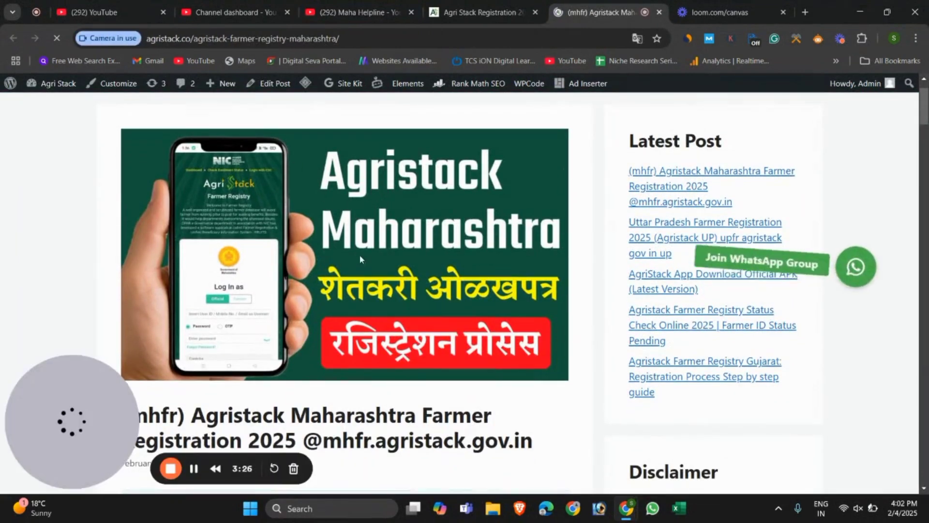
{"action": "scroll", "coordinate": [401, 266], "scroll_direction": "down", "scroll_amount": 1}
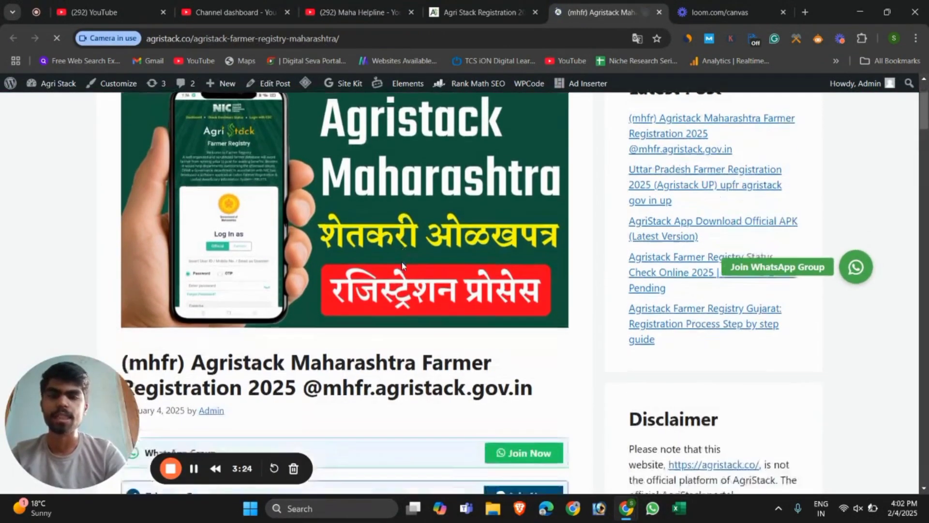
{"action": "scroll", "coordinate": [401, 262], "scroll_direction": "down", "scroll_amount": 10}
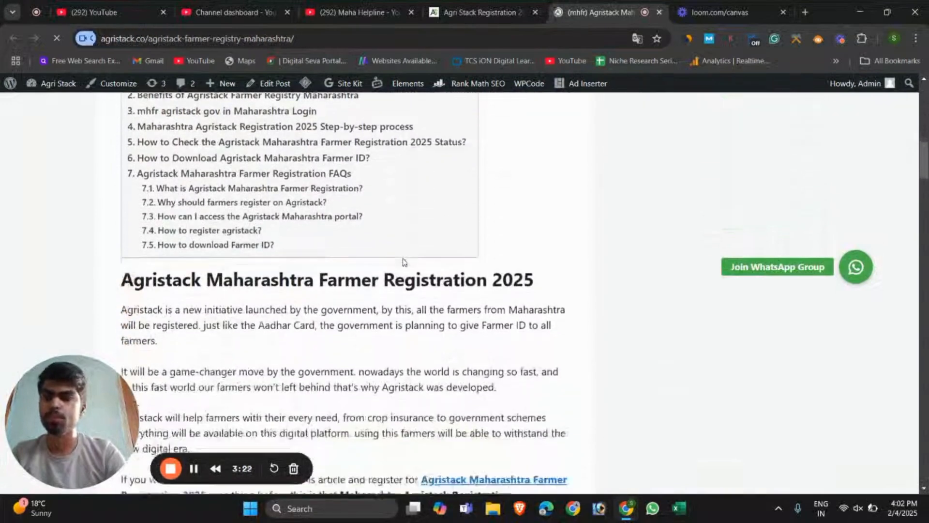
{"action": "scroll", "coordinate": [404, 262], "scroll_direction": "down", "scroll_amount": 3}
{"action": "scroll", "coordinate": [404, 259], "scroll_direction": "up", "scroll_amount": 2}
{"action": "scroll", "coordinate": [404, 257], "scroll_direction": "down", "scroll_amount": 3}
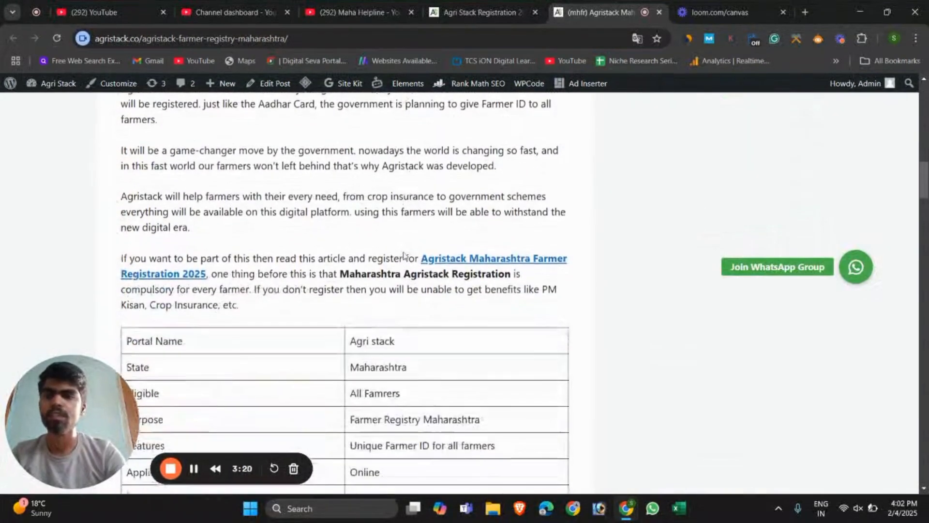
{"action": "scroll", "coordinate": [404, 257], "scroll_direction": "down", "scroll_amount": 7}
{"action": "scroll", "coordinate": [405, 256], "scroll_direction": "up", "scroll_amount": 1}
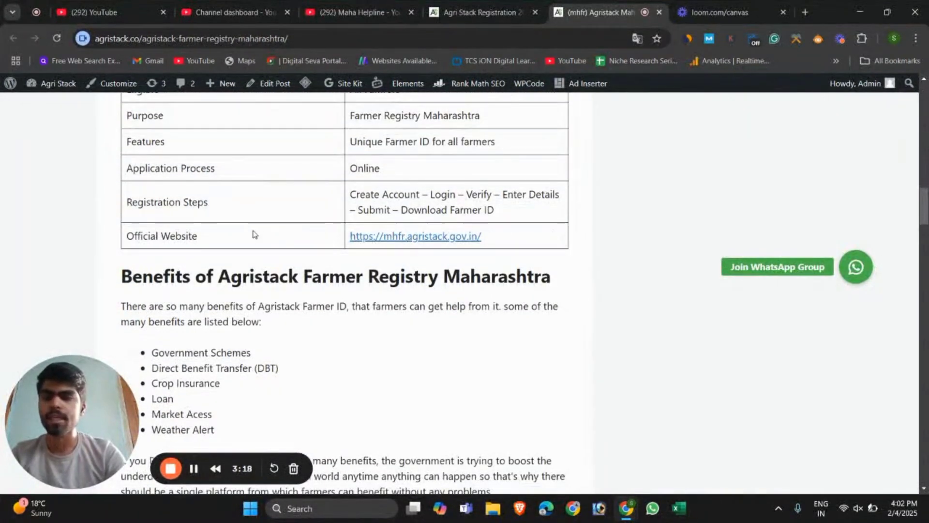
{"action": "left_click", "coordinate": [394, 237]}
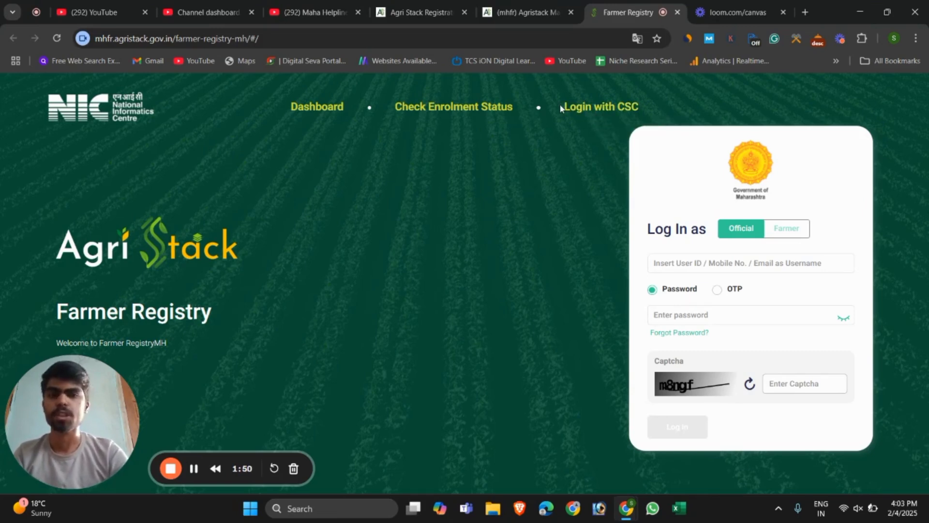
Step: Log in to the Farmer Registry with CSC, using the prefilled credentials and entering the captcha code
{"action": "left_click", "coordinate": [599, 108]}
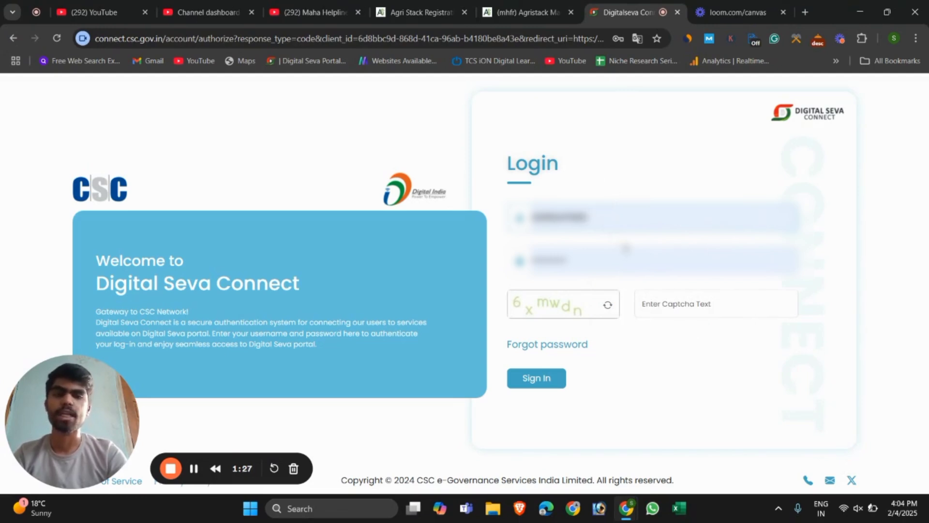
{"action": "left_click", "coordinate": [657, 304]}
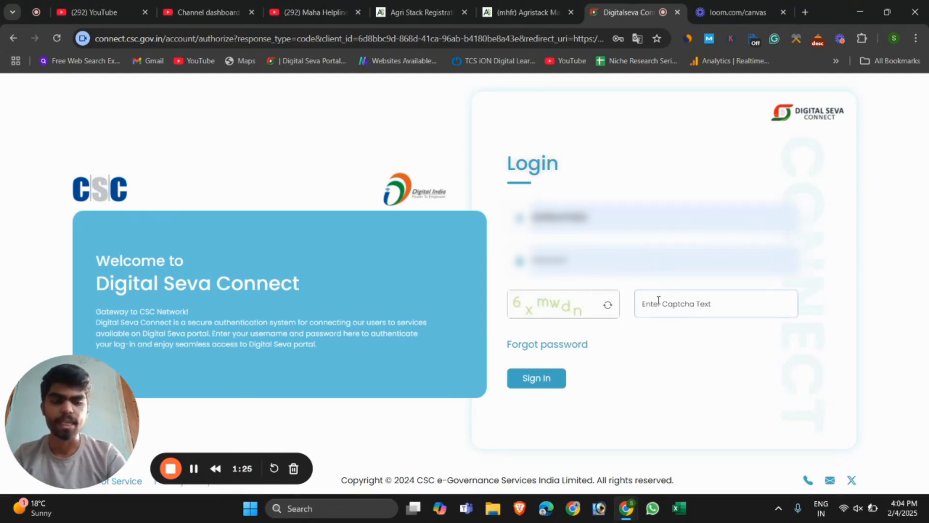
{"action": "type", "text": "6x"}
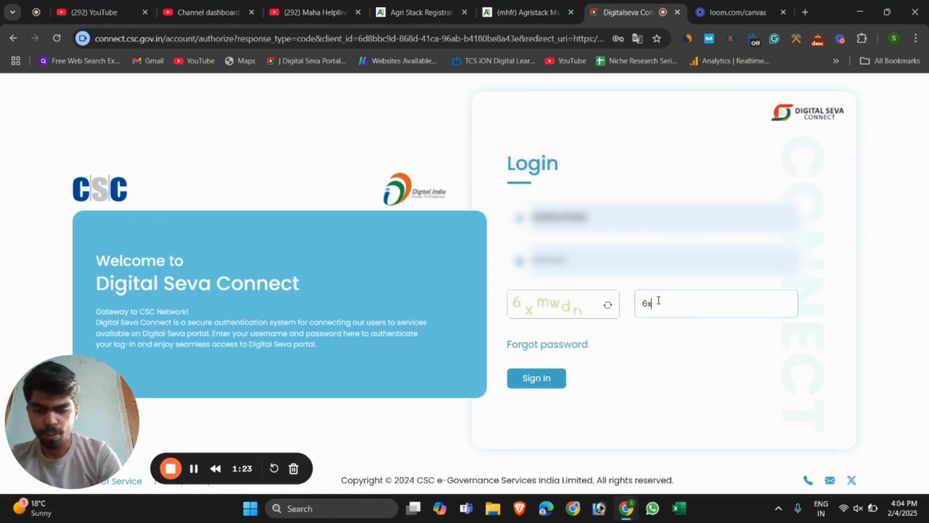
{"action": "type", "text": "m"}
{"action": "type", "text": "wdn"}
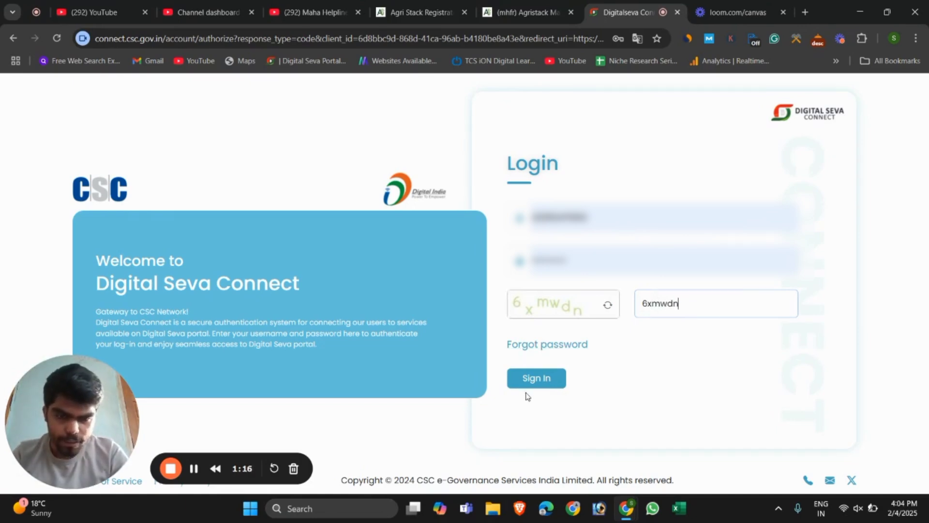
{"action": "left_click", "coordinate": [540, 382]}
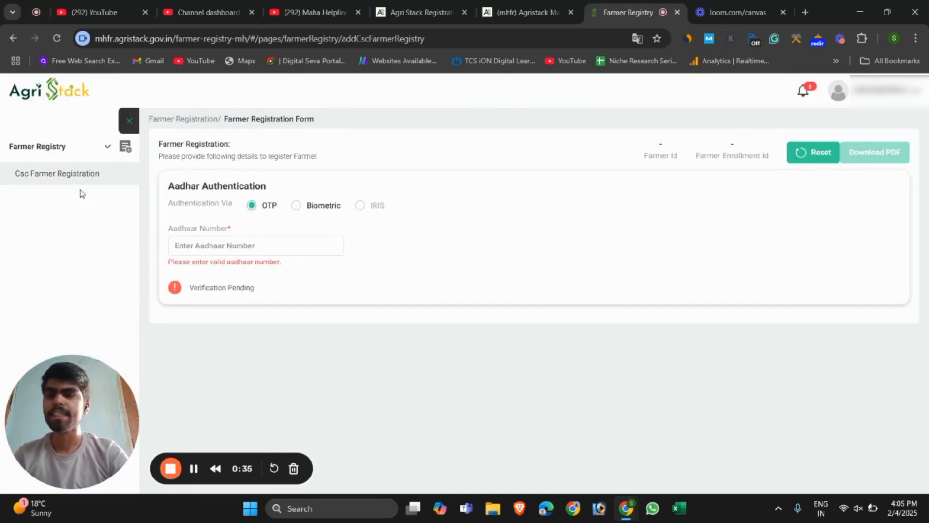
Step: Enter the farmer's Aadhaar number and mobile number, verifying each one with the OTP sent for it
{"action": "left_click", "coordinate": [183, 248]}
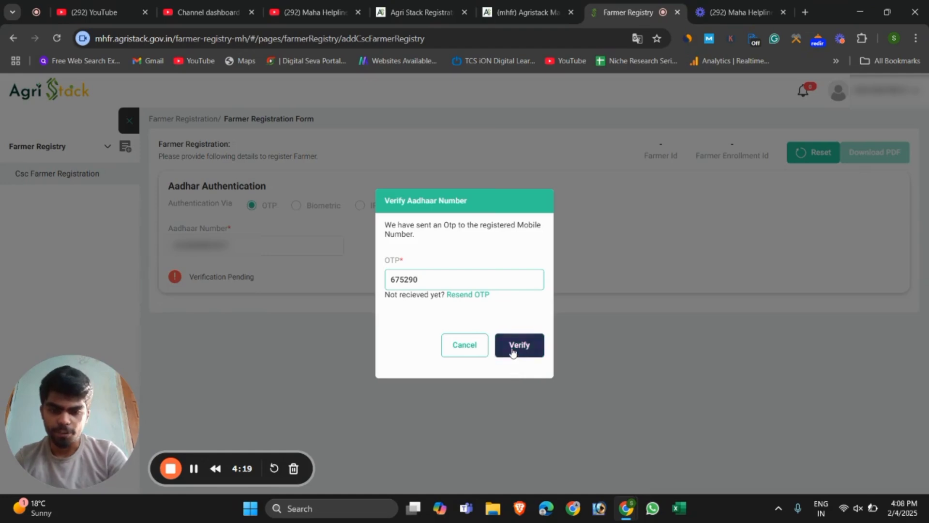
{"action": "left_click", "coordinate": [516, 349]}
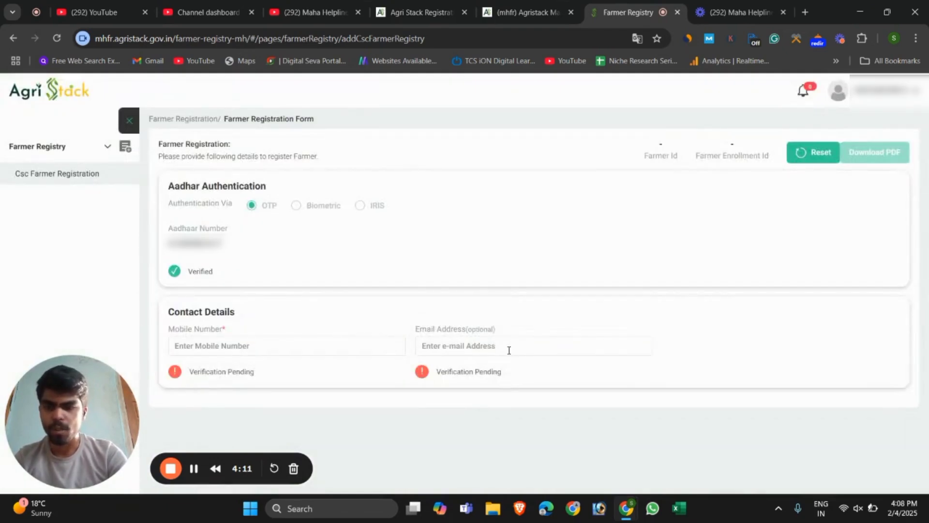
{"action": "left_click", "coordinate": [305, 349]}
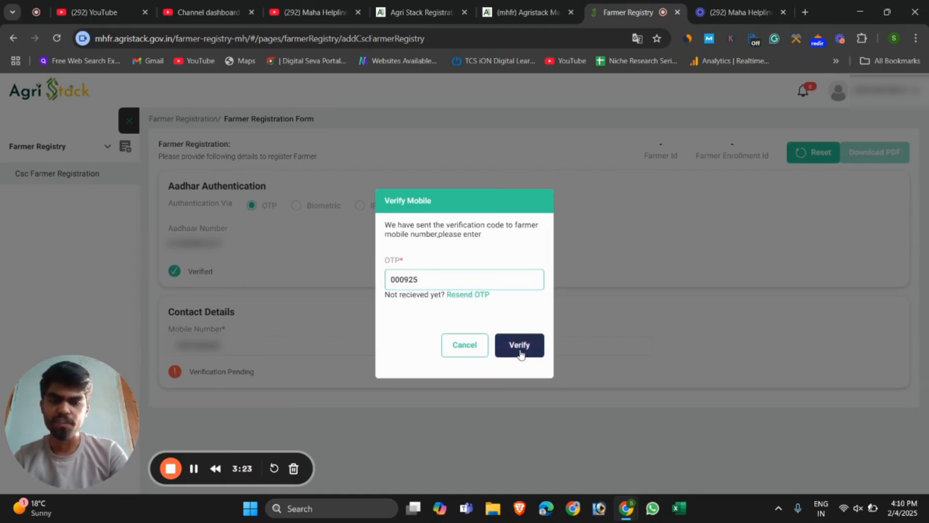
{"action": "left_click", "coordinate": [517, 350]}
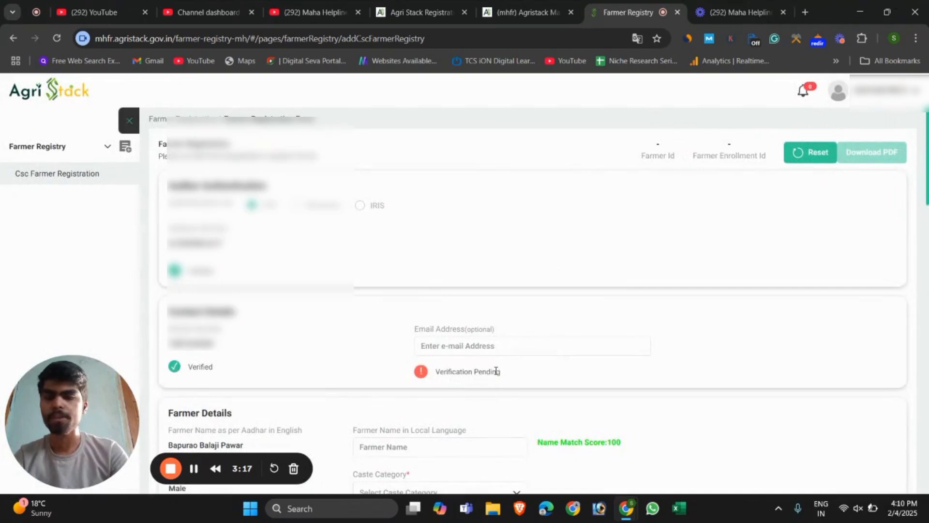
Step: In Farmer Details, enter the farmer's name and identifier name in the local language and set the caste category to OBC
{"action": "scroll", "coordinate": [499, 369], "scroll_direction": "down", "scroll_amount": 1}
{"action": "scroll", "coordinate": [497, 370], "scroll_direction": "down", "scroll_amount": 1}
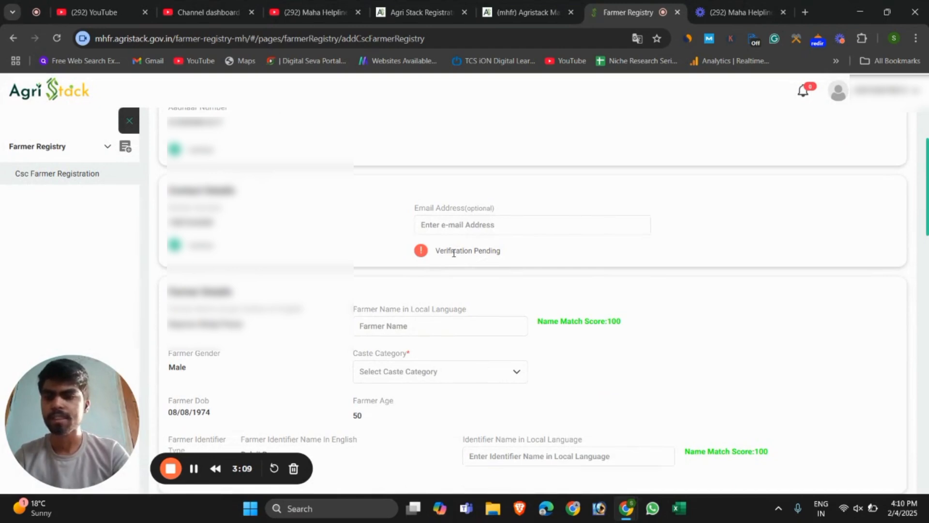
{"action": "scroll", "coordinate": [453, 254], "scroll_direction": "down", "scroll_amount": 2}
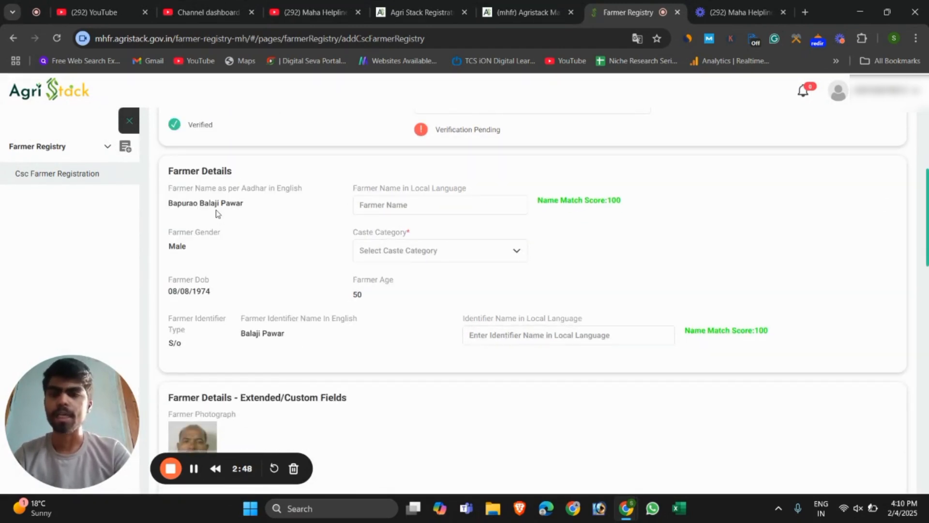
{"action": "left_click", "coordinate": [379, 207]}
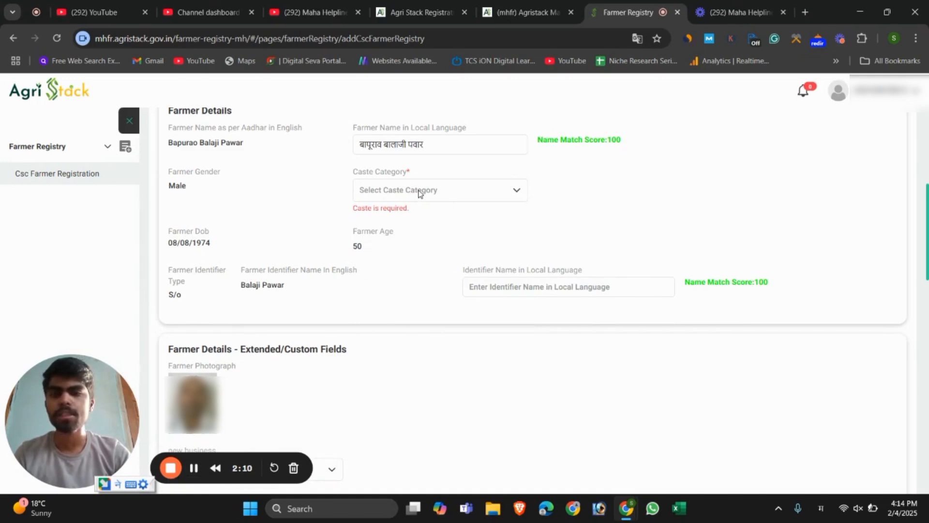
{"action": "left_click", "coordinate": [421, 193]}
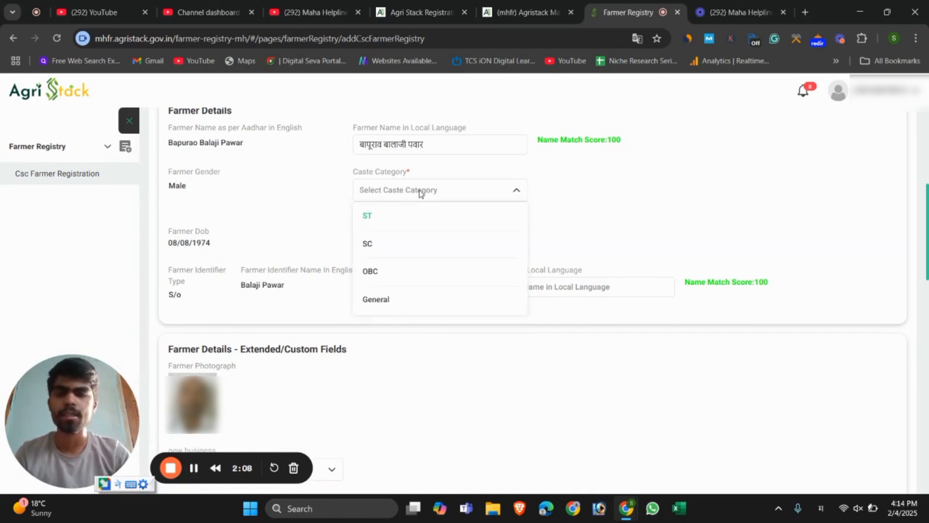
{"action": "left_click", "coordinate": [389, 272]}
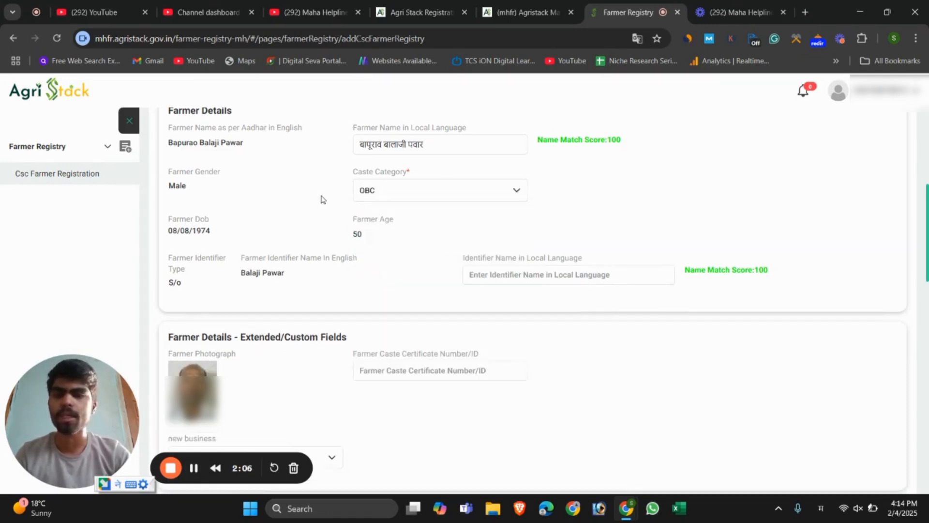
{"action": "scroll", "coordinate": [325, 217], "scroll_direction": "down", "scroll_amount": 1}
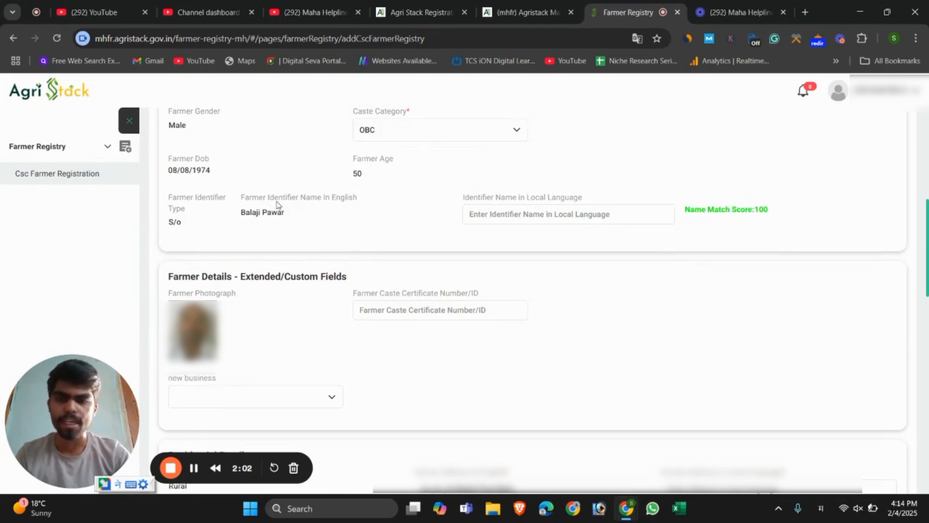
{"action": "left_click", "coordinate": [492, 215]}
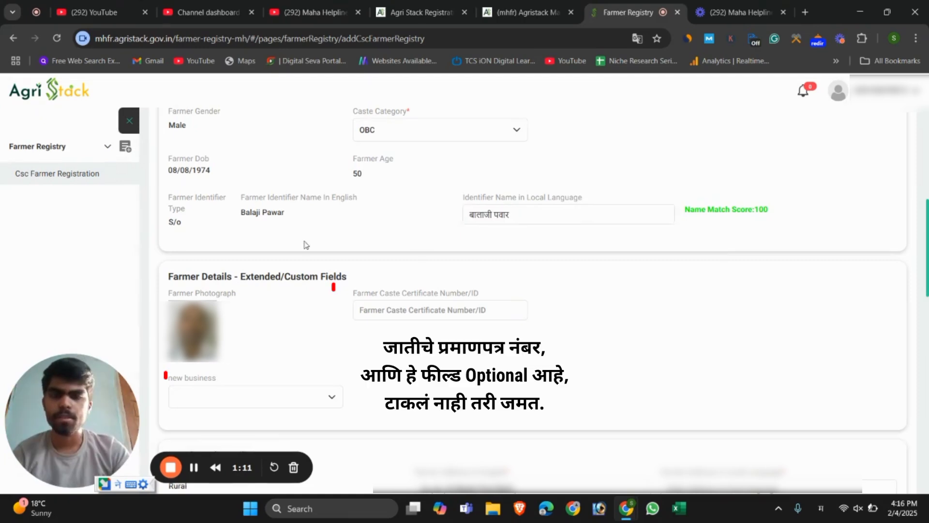
Step: Set the farmer type to Owner in the Land Holder Details
{"action": "scroll", "coordinate": [392, 290], "scroll_direction": "down", "scroll_amount": 5}
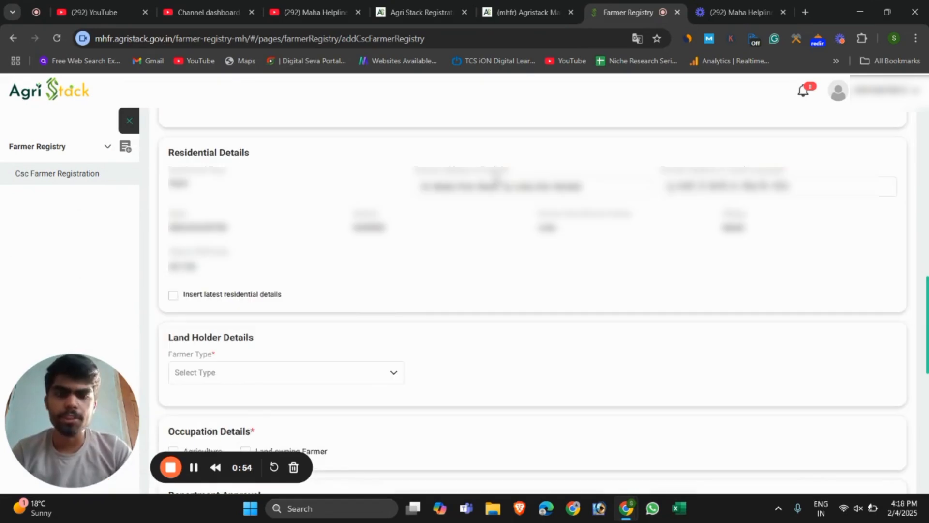
{"action": "scroll", "coordinate": [339, 296], "scroll_direction": "down", "scroll_amount": 3}
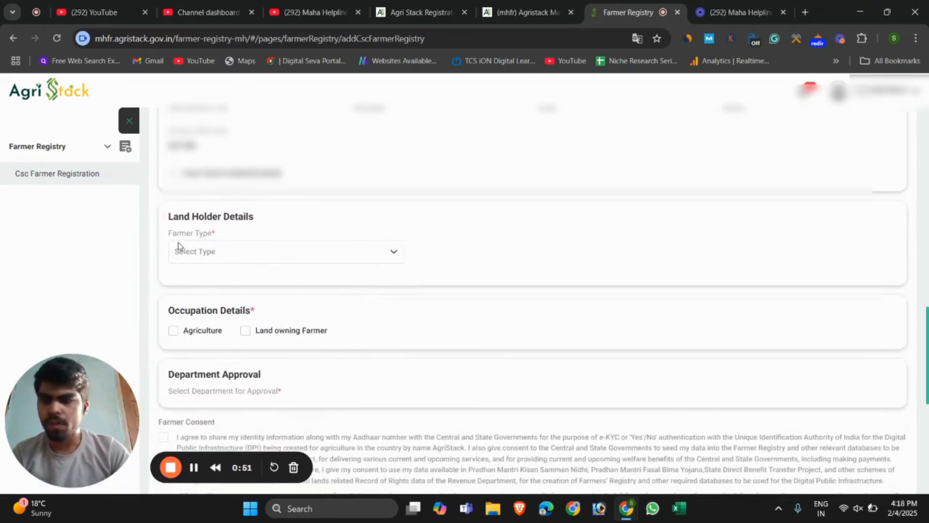
{"action": "left_click", "coordinate": [204, 251]}
{"action": "left_click", "coordinate": [207, 285]}
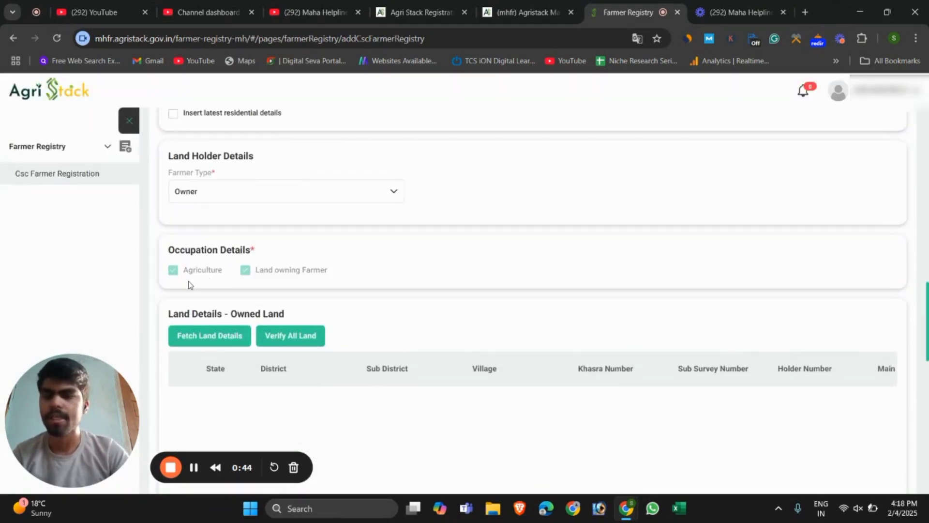
Step: Start fetching the owned land details, setting the district to NANDED and choosing the farmer's taluka and village
{"action": "scroll", "coordinate": [202, 253], "scroll_direction": "down", "scroll_amount": 1}
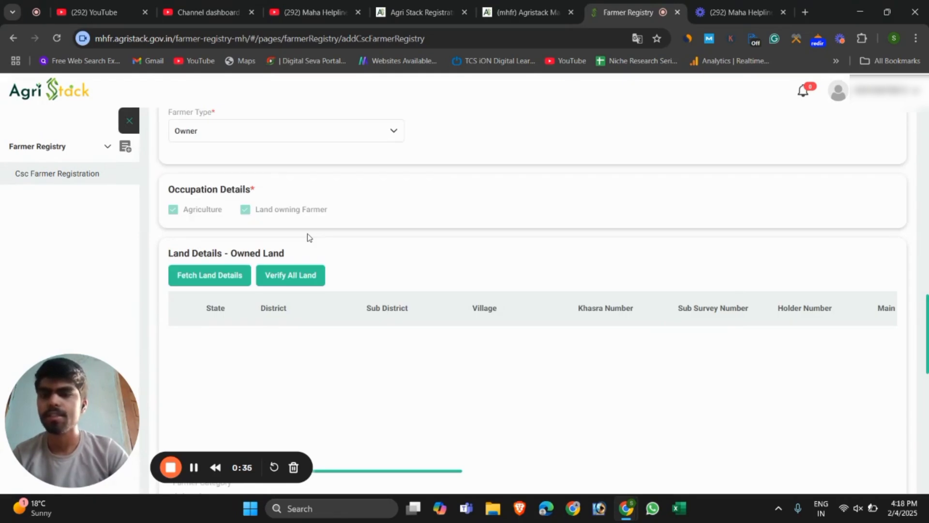
{"action": "left_click", "coordinate": [203, 280]}
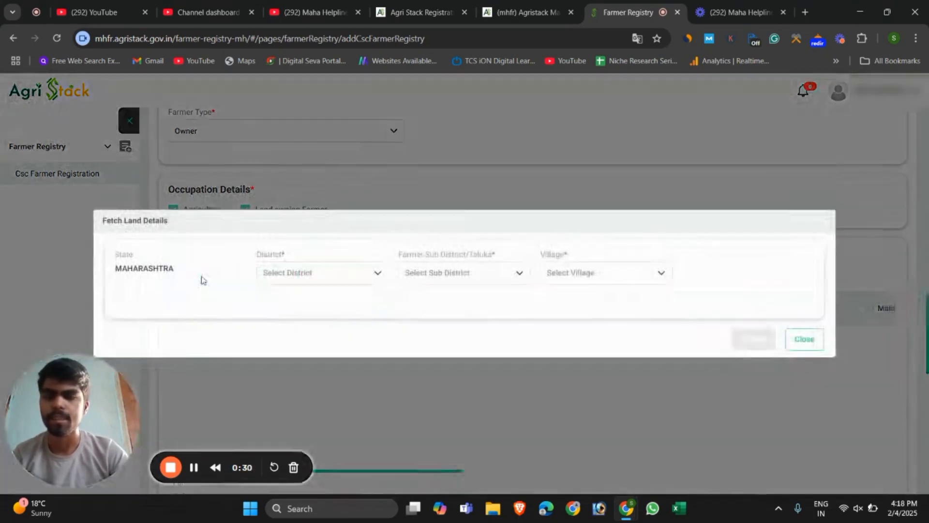
{"action": "left_click", "coordinate": [301, 278]}
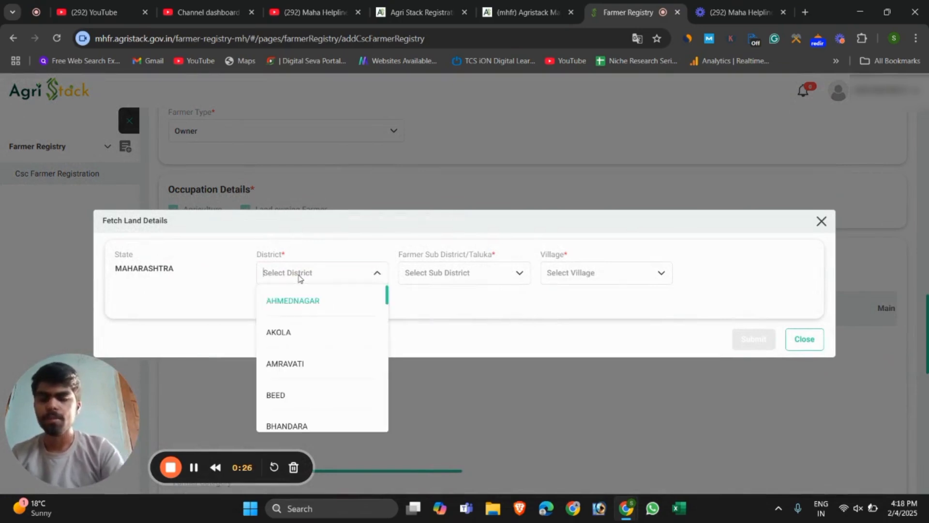
{"action": "type", "text": "nan"}
{"action": "key", "text": "Return"}
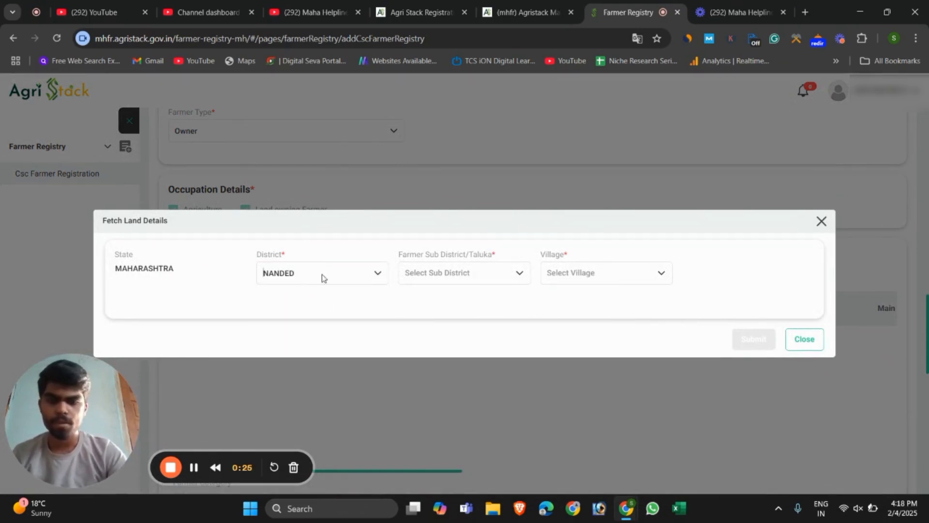
{"action": "left_click", "coordinate": [438, 275]}
{"action": "type", "text": "loh"}
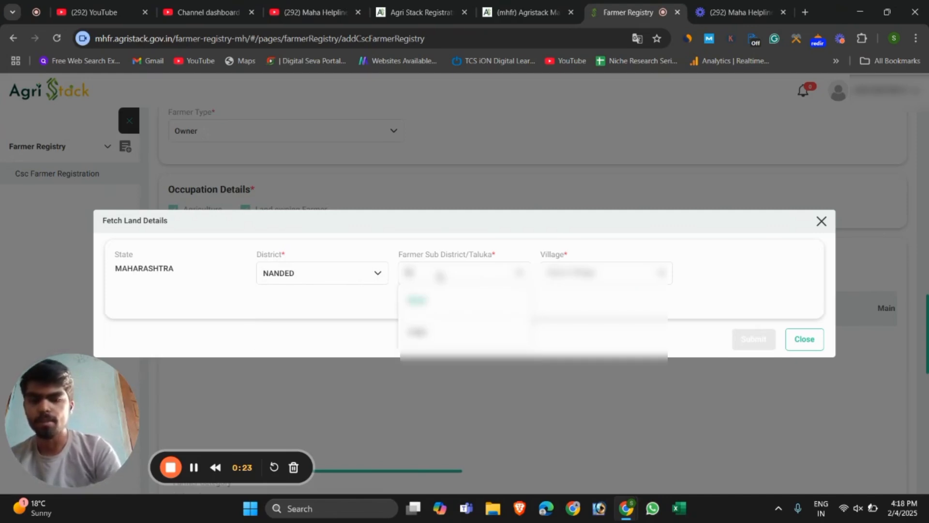
{"action": "left_click", "coordinate": [442, 301]}
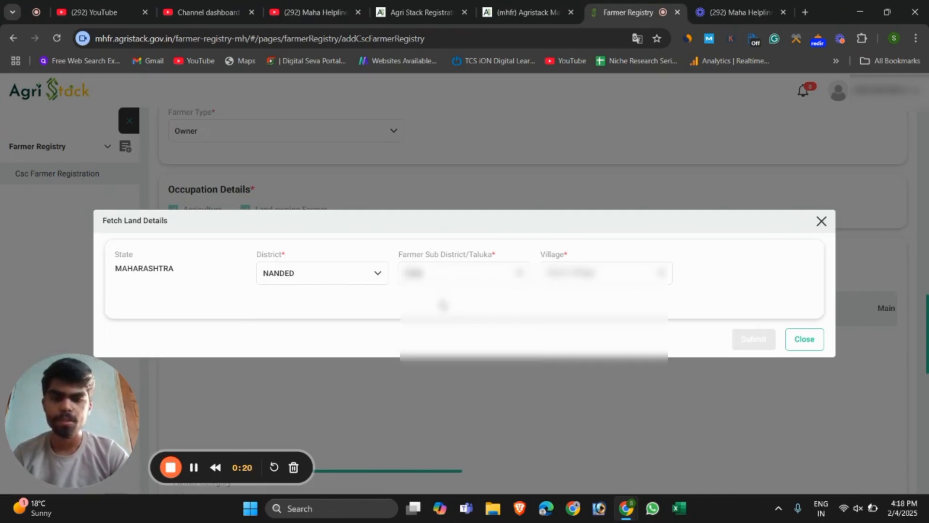
{"action": "left_click", "coordinate": [605, 279]}
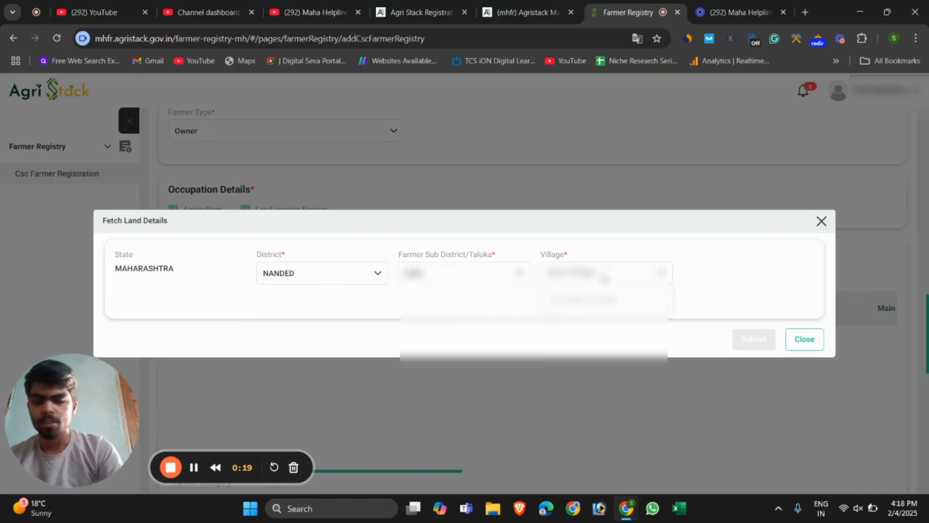
{"action": "type", "text": "kalm"}
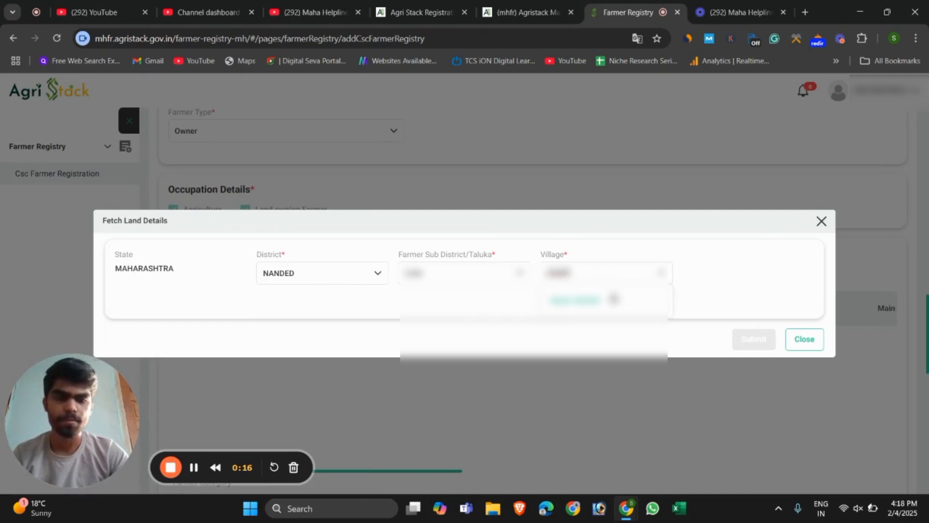
{"action": "left_click", "coordinate": [611, 300]}
Step: Look up Khasra number 232 and select the farmer's owner and identifier name
{"action": "left_click", "coordinate": [150, 308]}
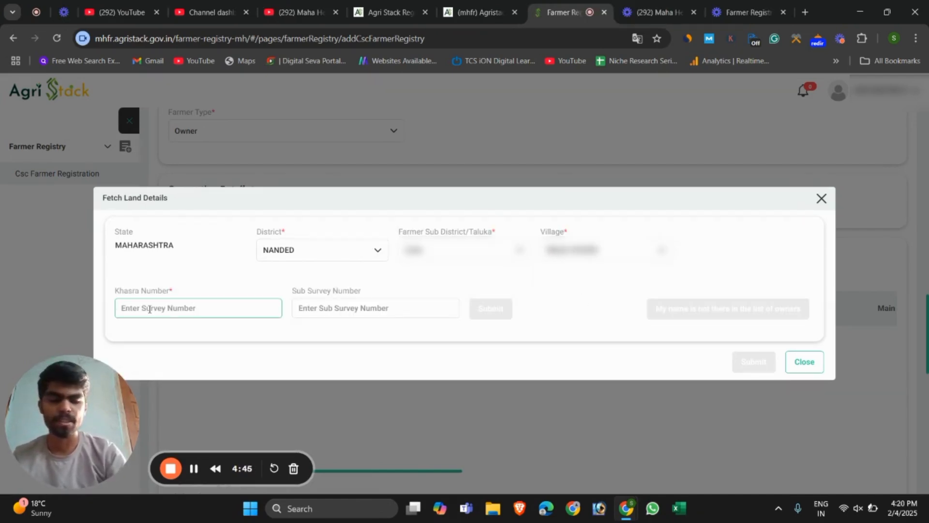
{"action": "type", "text": "232"}
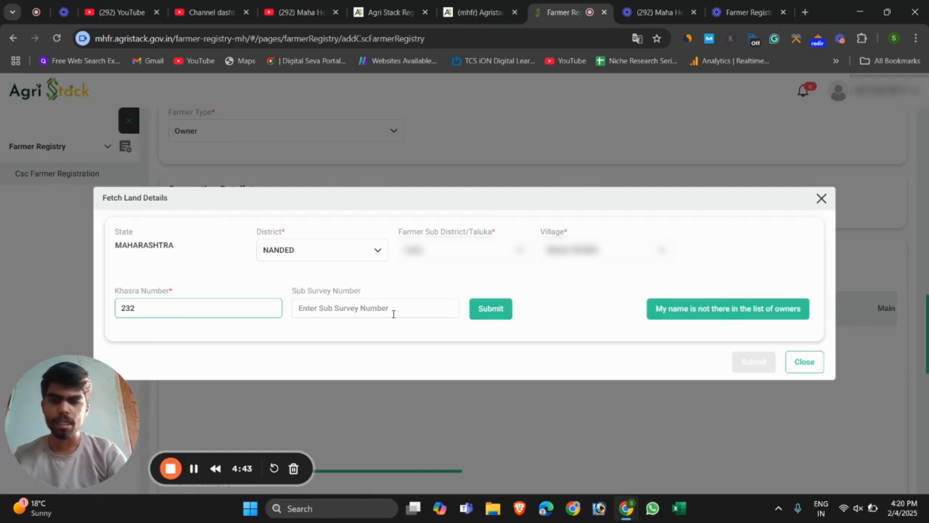
{"action": "left_click", "coordinate": [492, 317]}
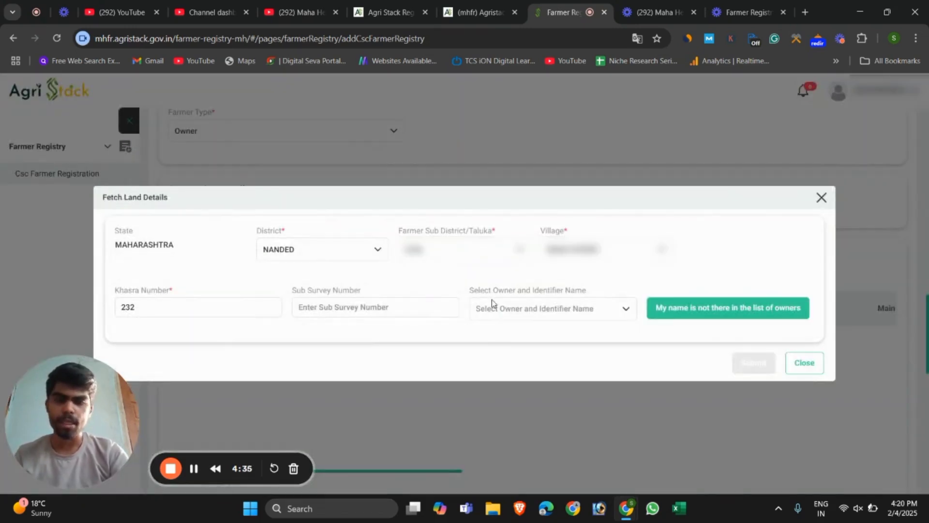
{"action": "left_click", "coordinate": [518, 315]}
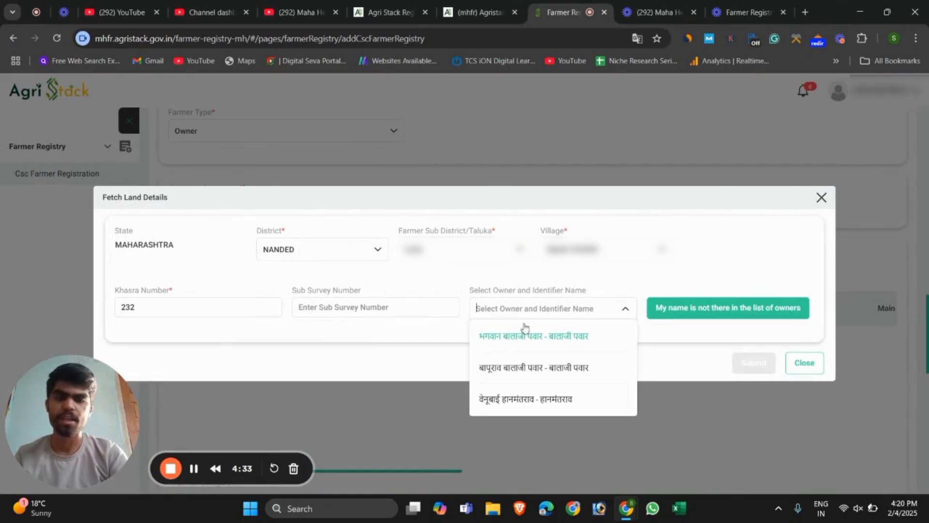
{"action": "left_click", "coordinate": [527, 369]}
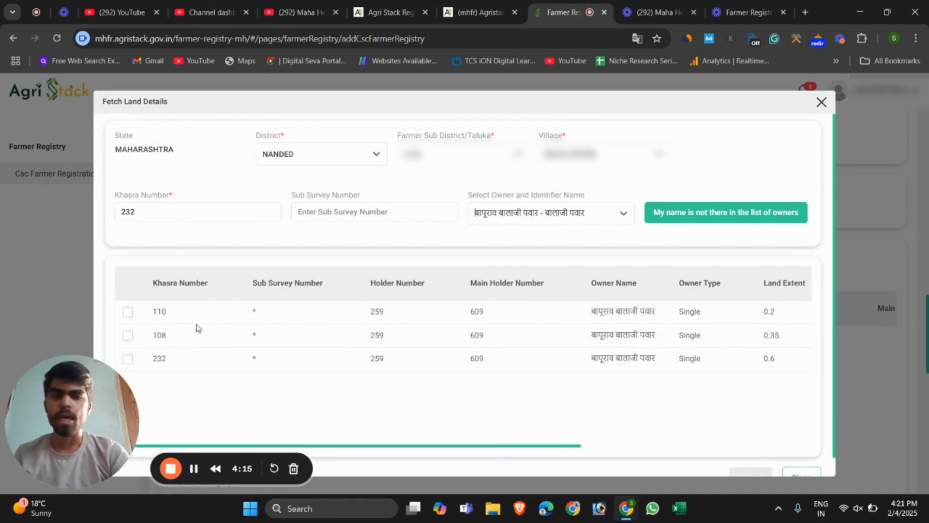
Step: Add the land records with Khasra numbers 110, 108 and 232 to the owned land and verify all land
{"action": "left_click", "coordinate": [128, 313]}
{"action": "left_click", "coordinate": [127, 334]}
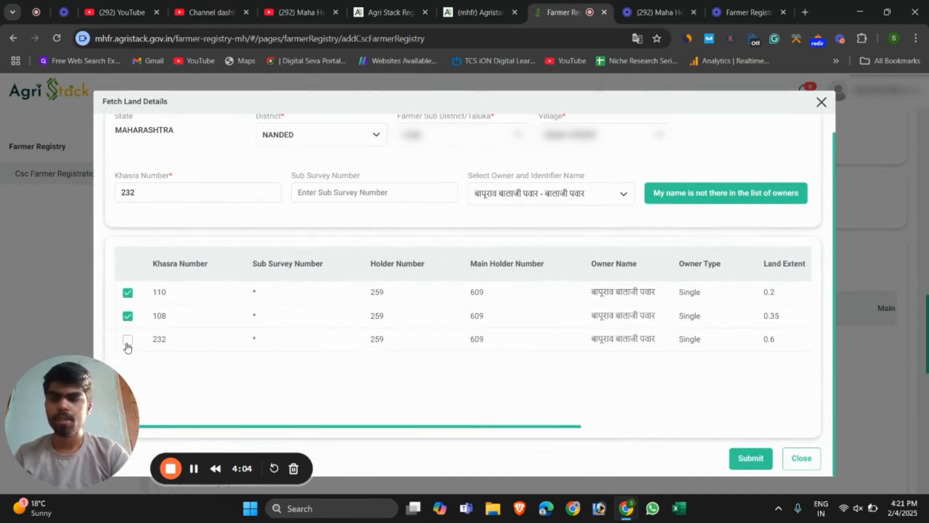
{"action": "left_click", "coordinate": [127, 340]}
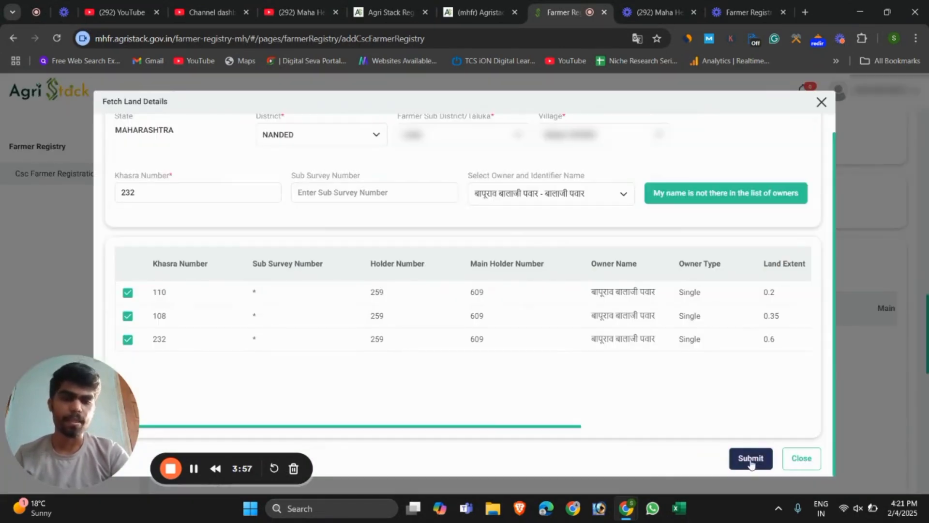
{"action": "left_click", "coordinate": [751, 458]}
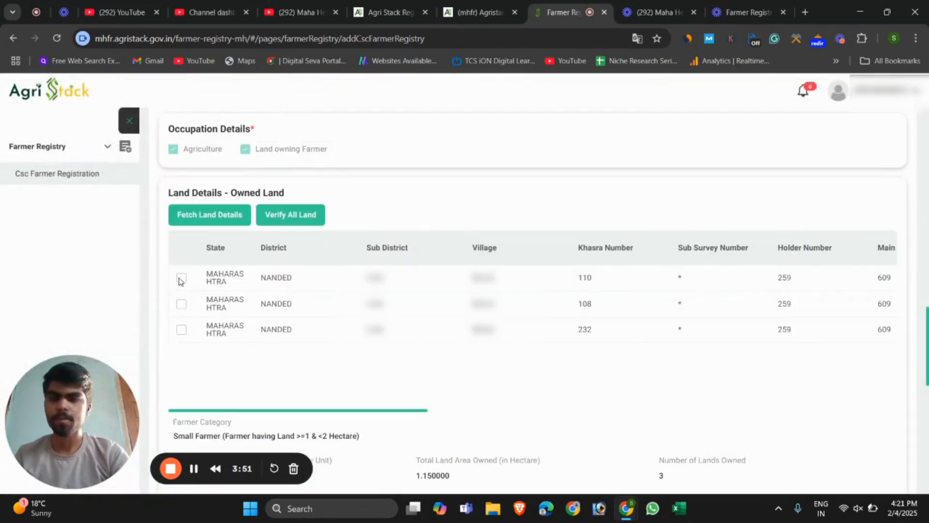
{"action": "left_click", "coordinate": [288, 218]}
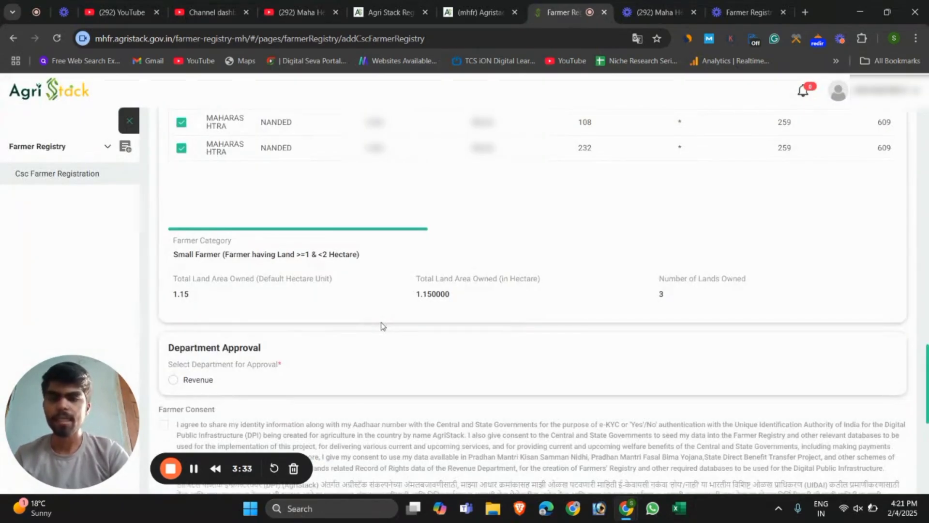
Step: Choose Revenue as the approval department and accept the farmer's Aadhaar-sharing consent, the CSC operator declaration and the CSC farmer declaration
{"action": "scroll", "coordinate": [382, 325], "scroll_direction": "down", "scroll_amount": 1}
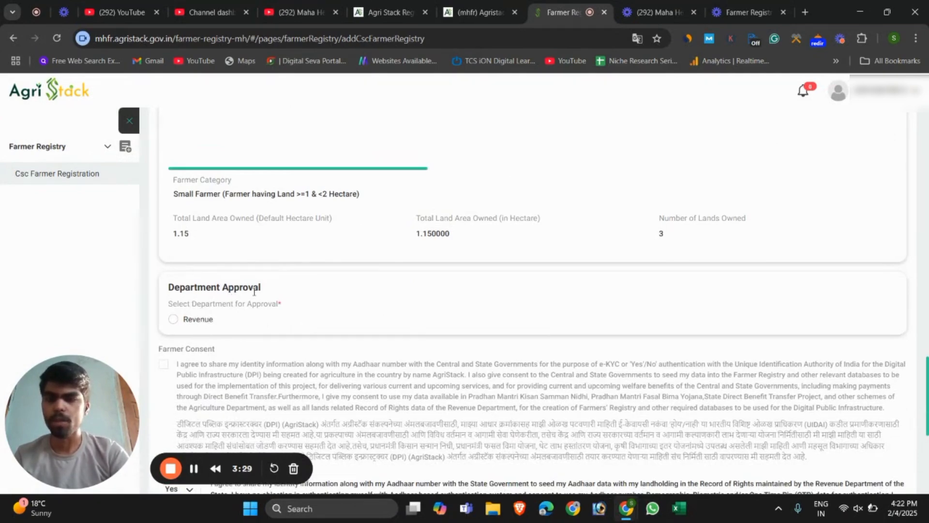
{"action": "left_click", "coordinate": [173, 320]}
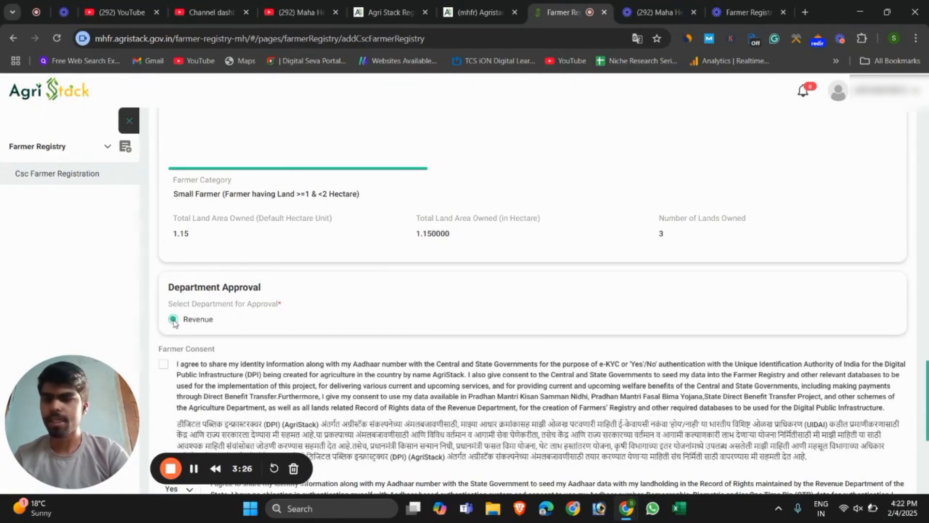
{"action": "scroll", "coordinate": [185, 221], "scroll_direction": "down", "scroll_amount": 2}
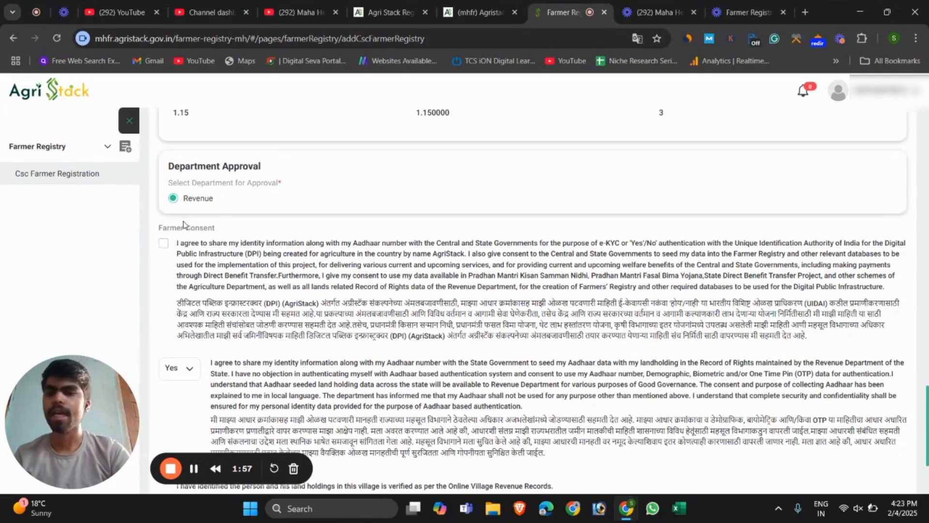
{"action": "left_click", "coordinate": [164, 246]}
{"action": "scroll", "coordinate": [178, 310], "scroll_direction": "down", "scroll_amount": 2}
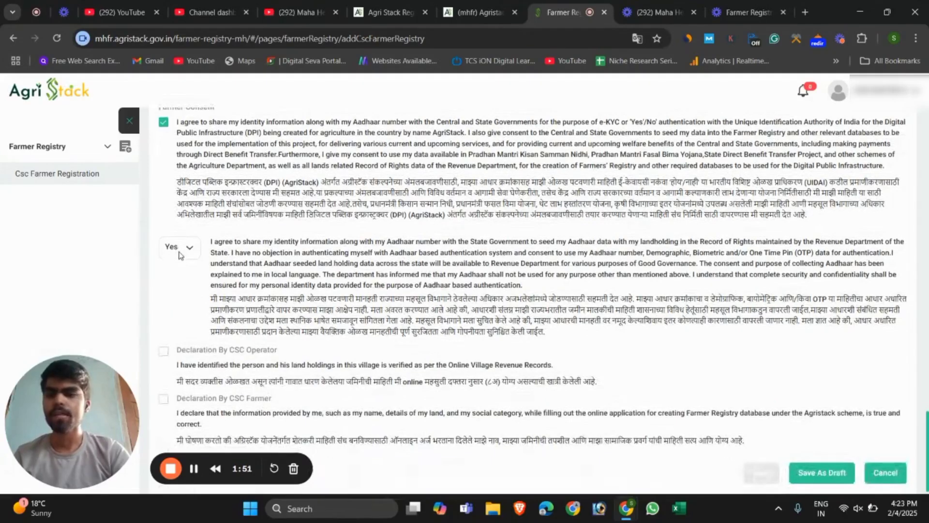
{"action": "scroll", "coordinate": [187, 267], "scroll_direction": "down", "scroll_amount": 1}
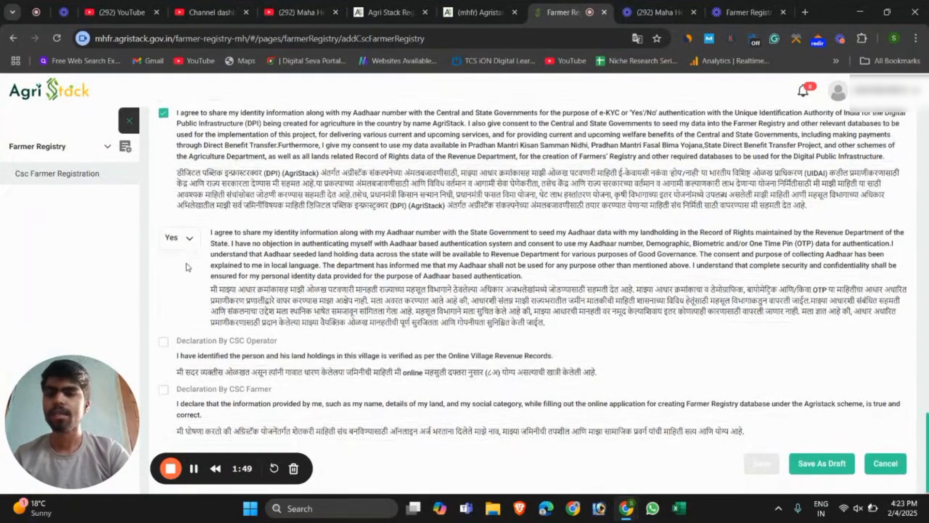
{"action": "left_click", "coordinate": [163, 342]}
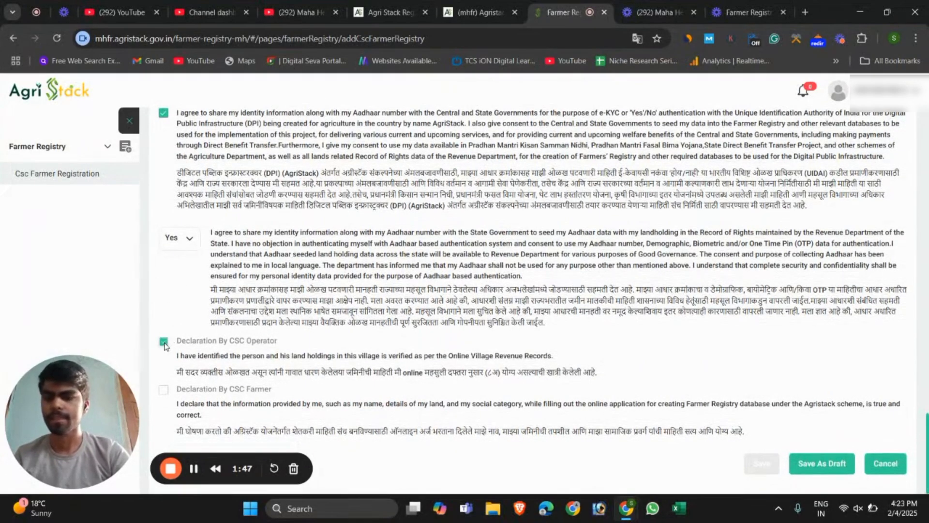
{"action": "left_click", "coordinate": [163, 390]}
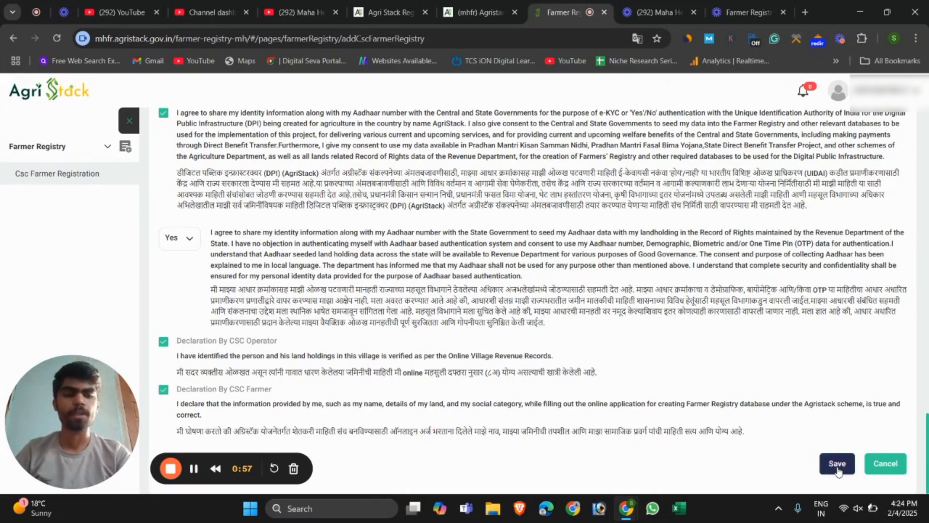
Step: Save the registration form and proceed to E-Sign with OTP as the farmer consent method
{"action": "left_click", "coordinate": [838, 465]}
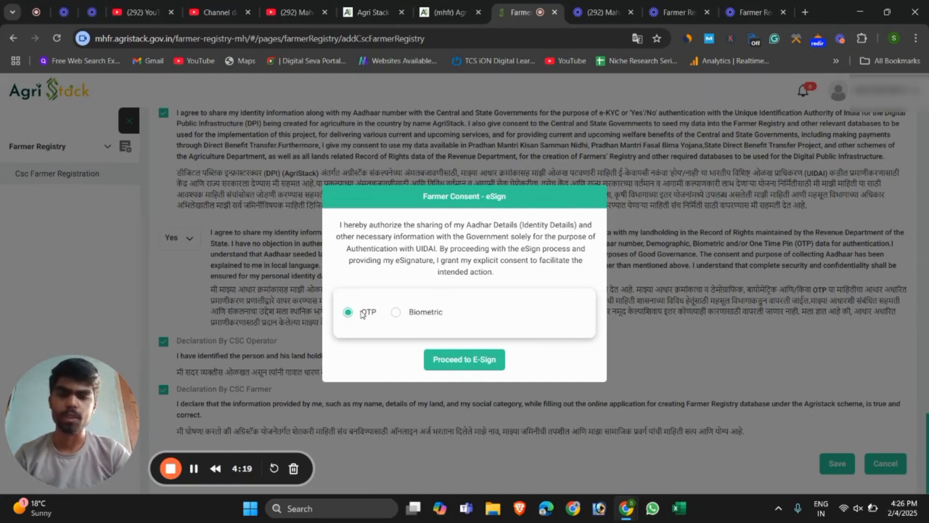
{"action": "left_click", "coordinate": [397, 314]}
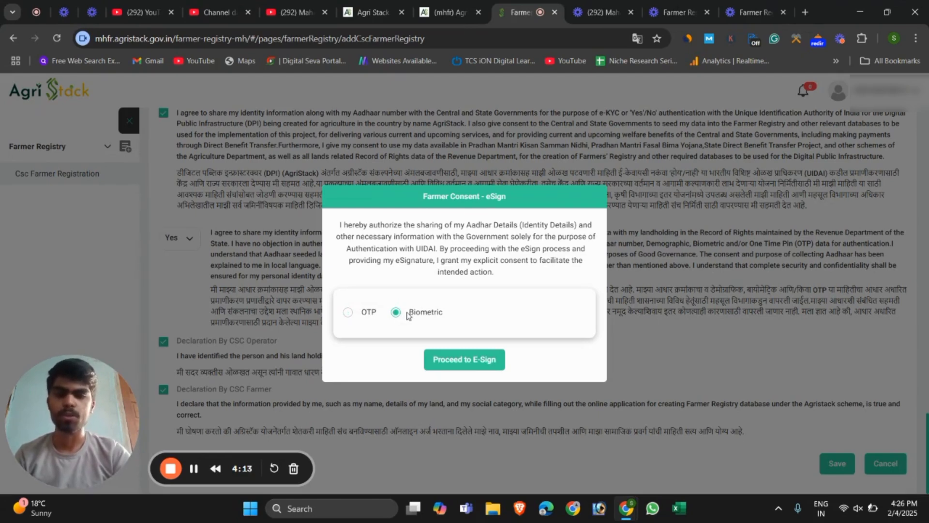
{"action": "left_click", "coordinate": [349, 313]}
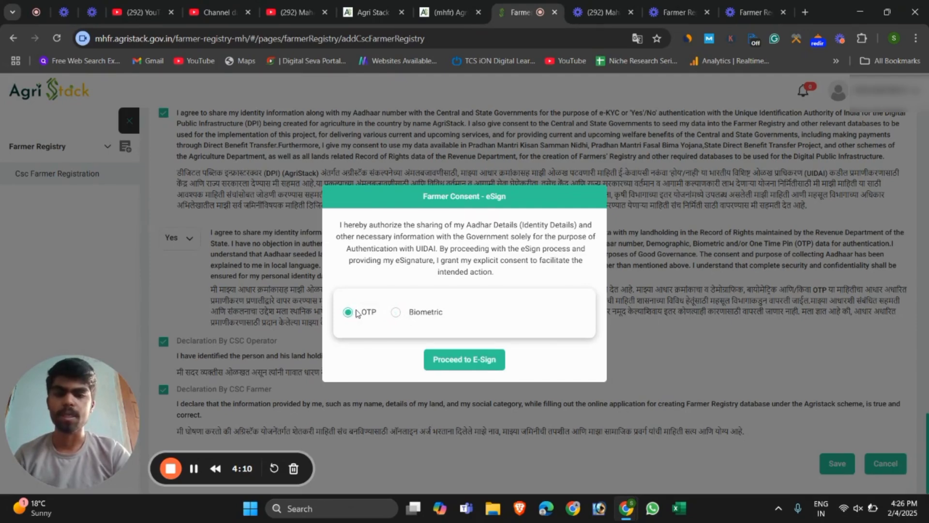
{"action": "left_click", "coordinate": [454, 365]}
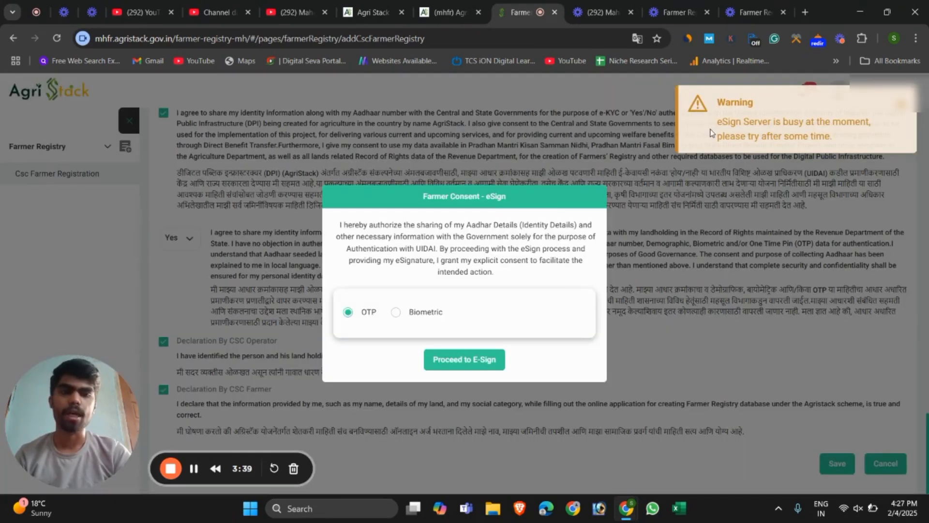
{"action": "mouse_move", "coordinate": [715, 124]}
{"action": "left_mouse_down"}
{"action": "mouse_move", "coordinate": [821, 124]}
{"action": "mouse_move", "coordinate": [834, 136]}
{"action": "mouse_move", "coordinate": [717, 125]}
{"action": "left_mouse_up"}
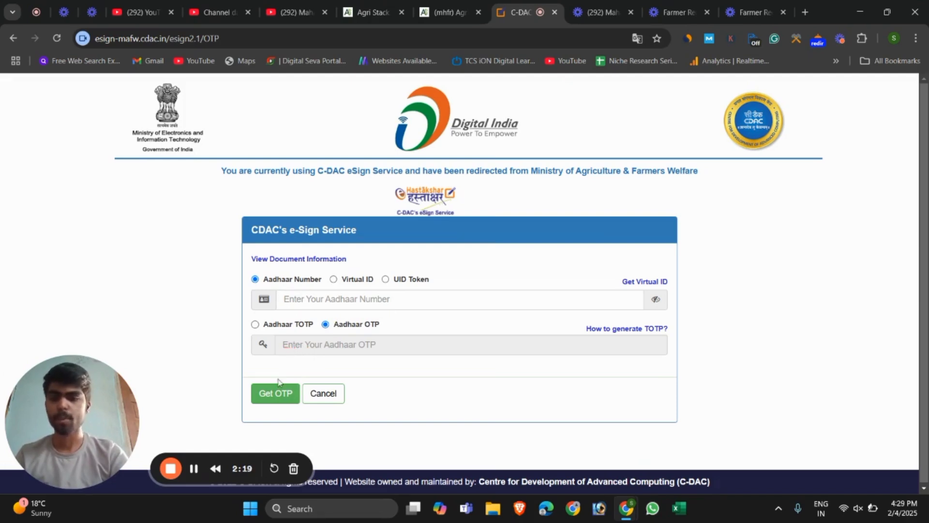
Step: Enter the farmer's Aadhaar number in CDAC's e-Sign Service and request the Aadhaar OTP
{"action": "key", "text": "ctrl+v"}
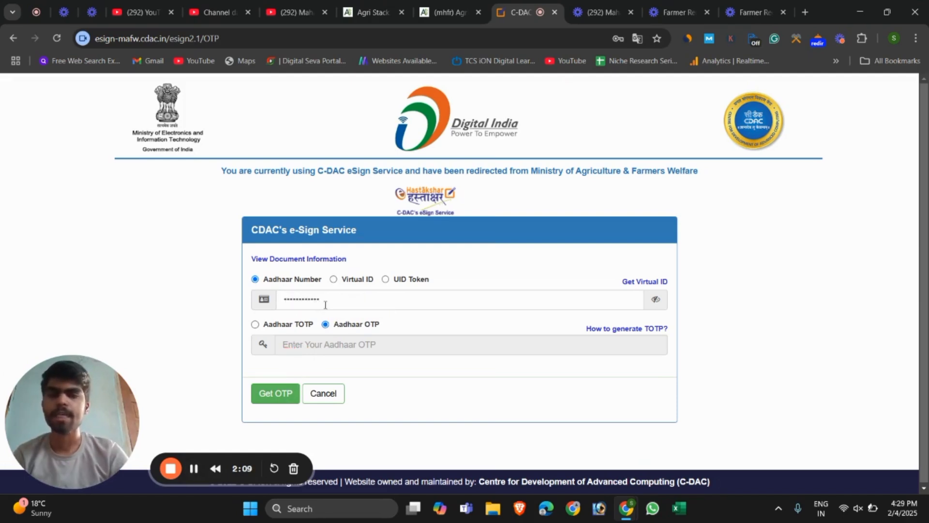
{"action": "left_click", "coordinate": [275, 395]}
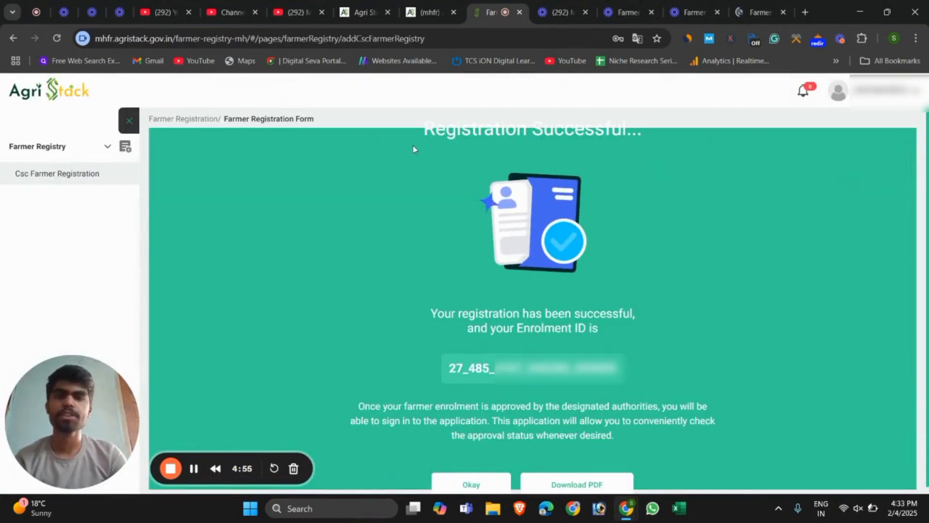
Step: Download the farmer registration as a PDF with all pages and close the registration success page
{"action": "left_click_drag", "start_coordinate": [423, 127], "coordinate": [645, 133]}
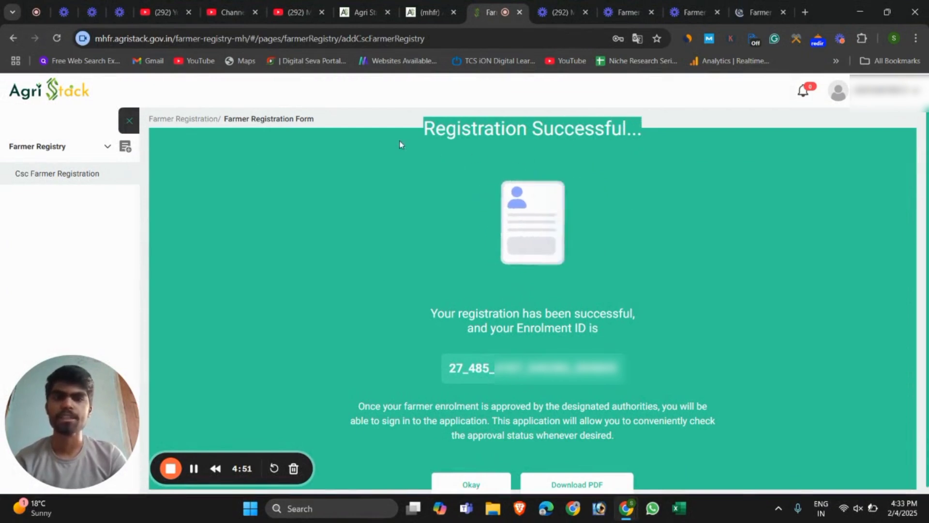
{"action": "scroll", "coordinate": [442, 374], "scroll_direction": "down", "scroll_amount": 1}
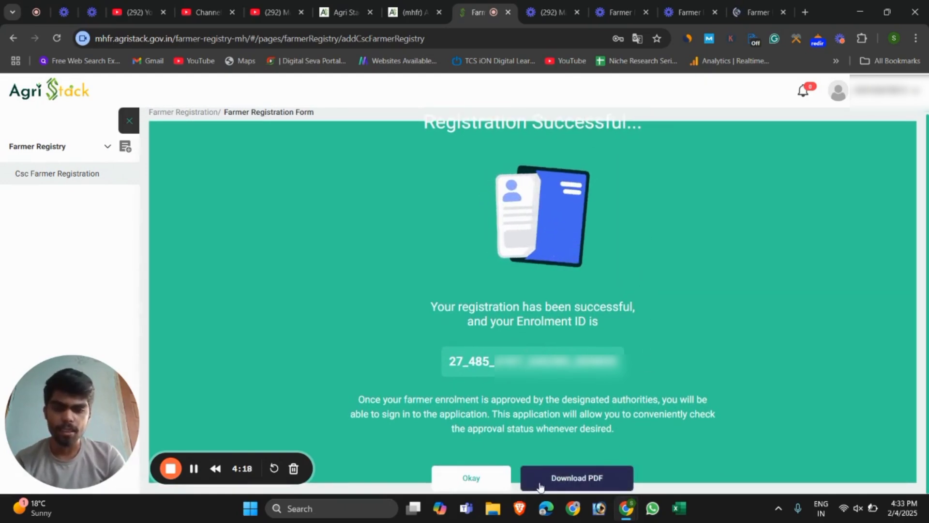
{"action": "left_click", "coordinate": [575, 479]}
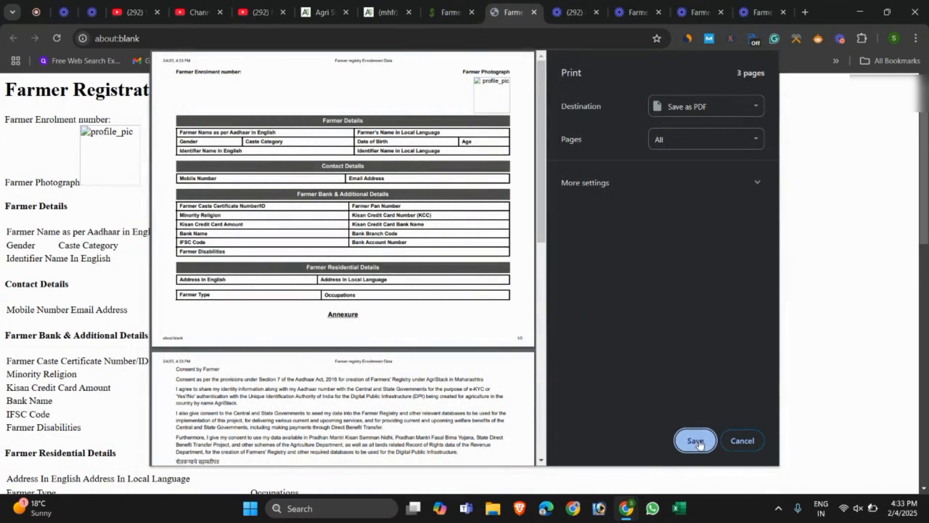
{"action": "left_click", "coordinate": [696, 440]}
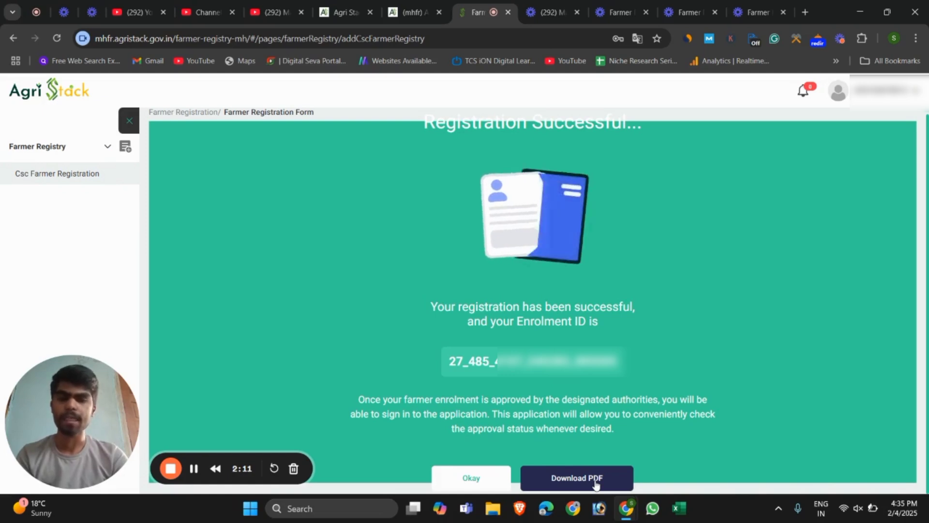
{"action": "left_click", "coordinate": [464, 479]}
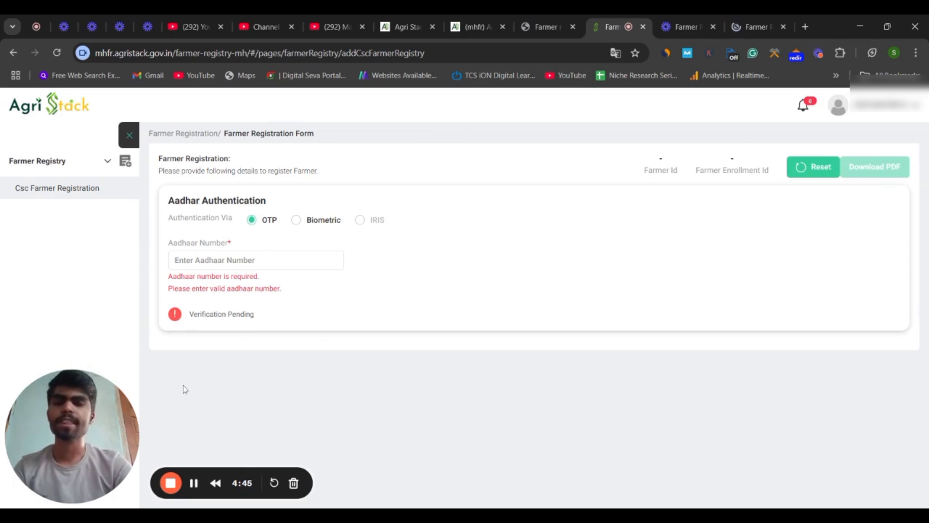
Step: Switch to the Maha Helpline YouTube channel and browse its latest videos
{"action": "left_click", "coordinate": [333, 26]}
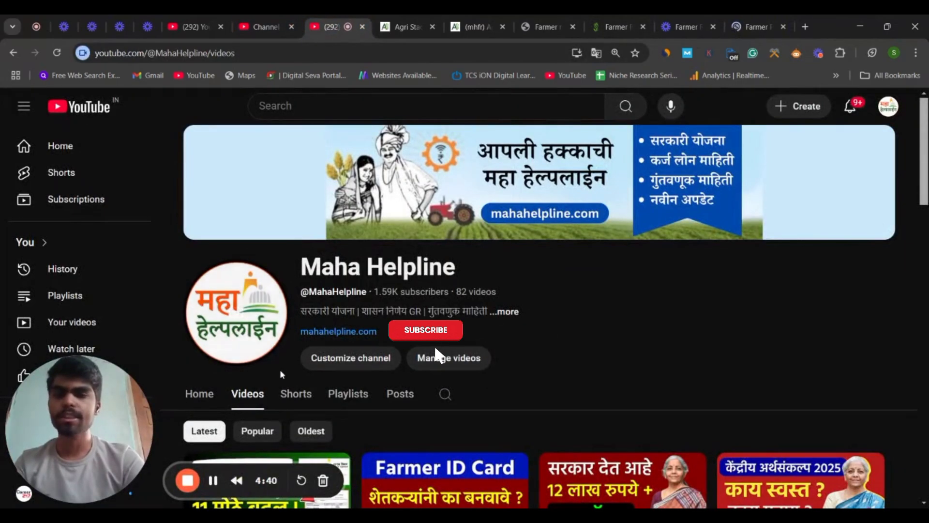
{"action": "scroll", "coordinate": [399, 382], "scroll_direction": "down", "scroll_amount": 5}
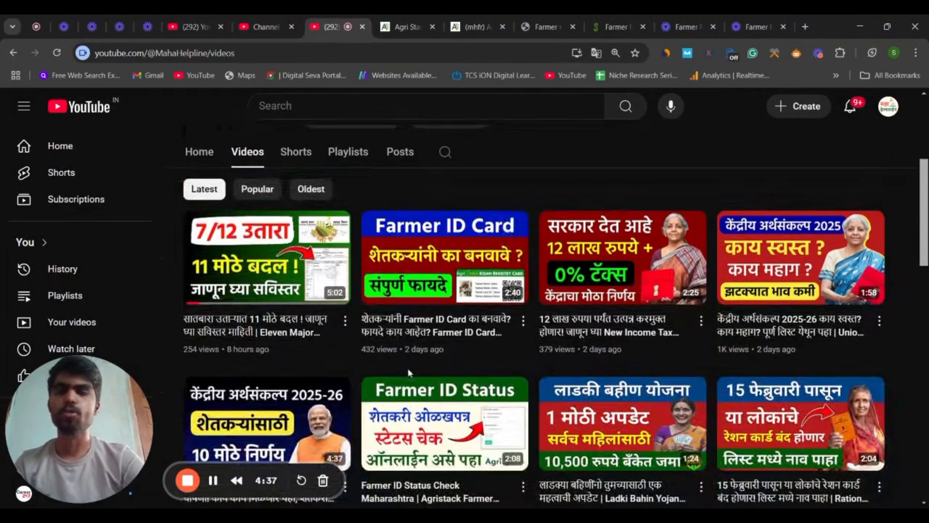